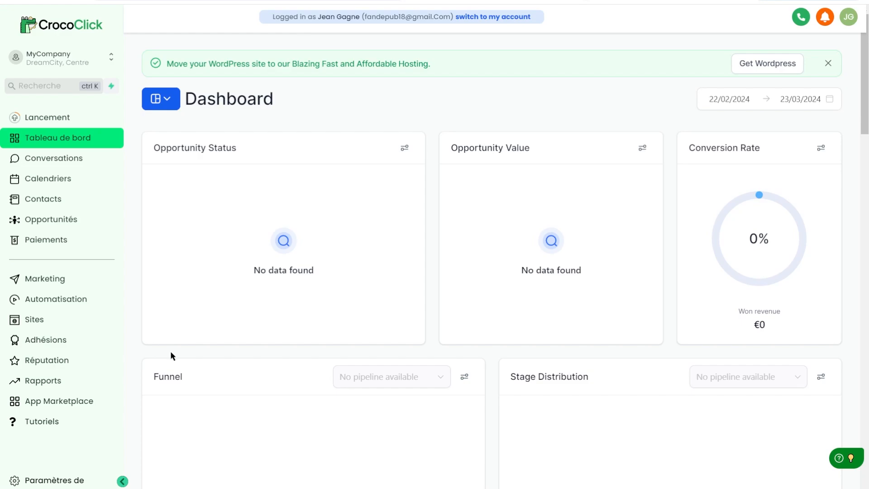
- Link Facebook to the marketing social planner with the previous settings and add the Alligator's Group page
click(36, 281)
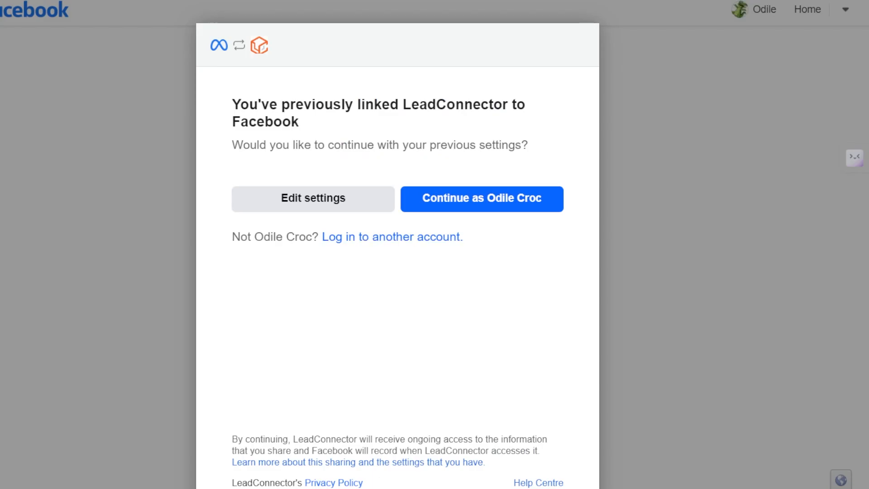
click(518, 201)
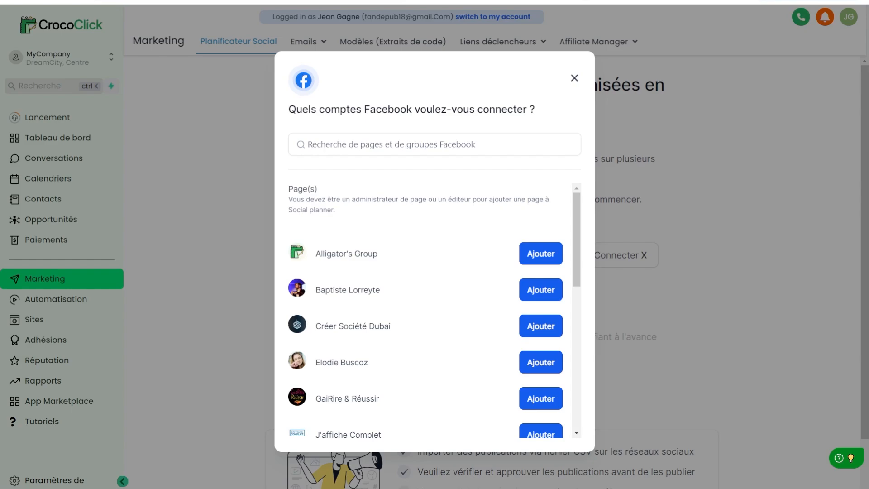
click(547, 253)
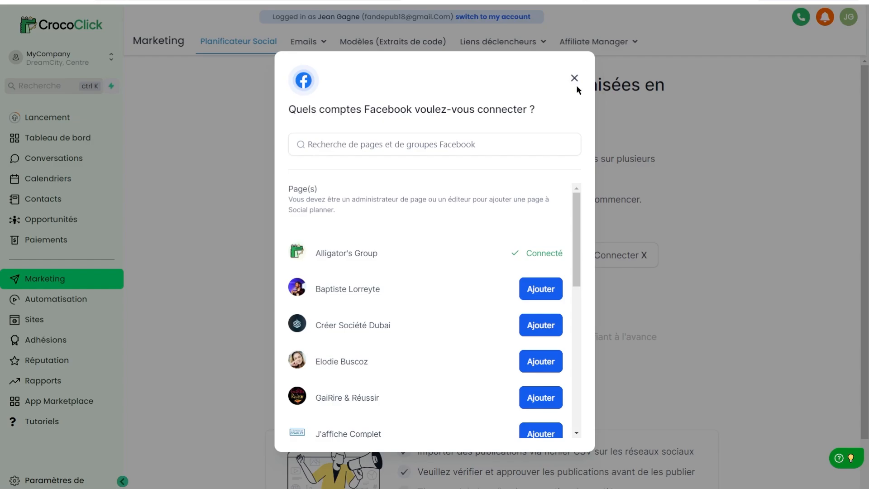
click(574, 78)
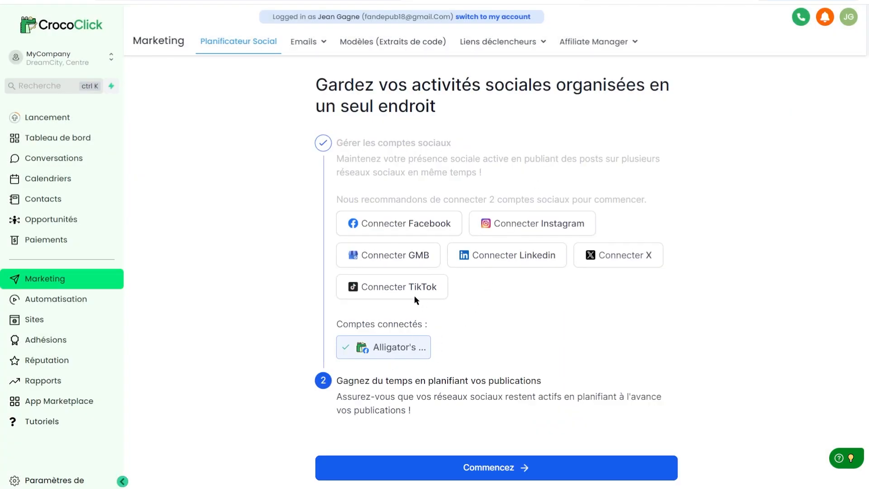
- Connect the systeme.coach Instagram business account through Facebook and finish the social planner's initial setup
click(511, 229)
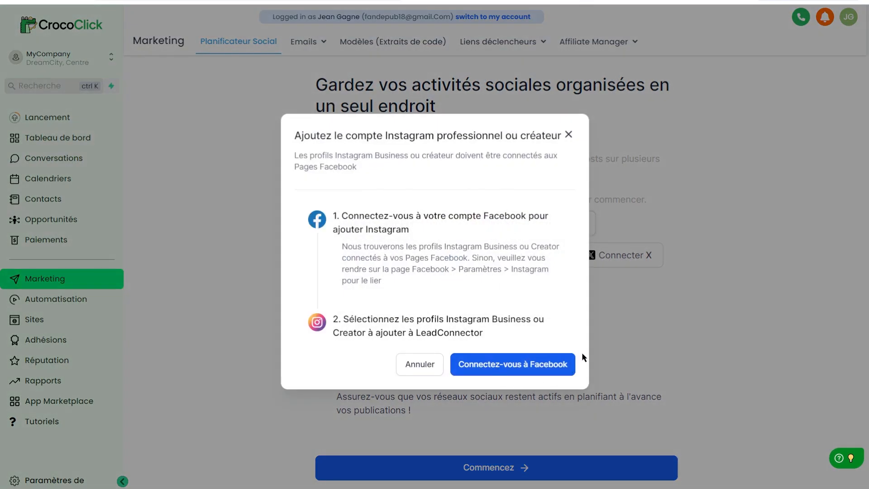
drag(375, 220, 418, 236)
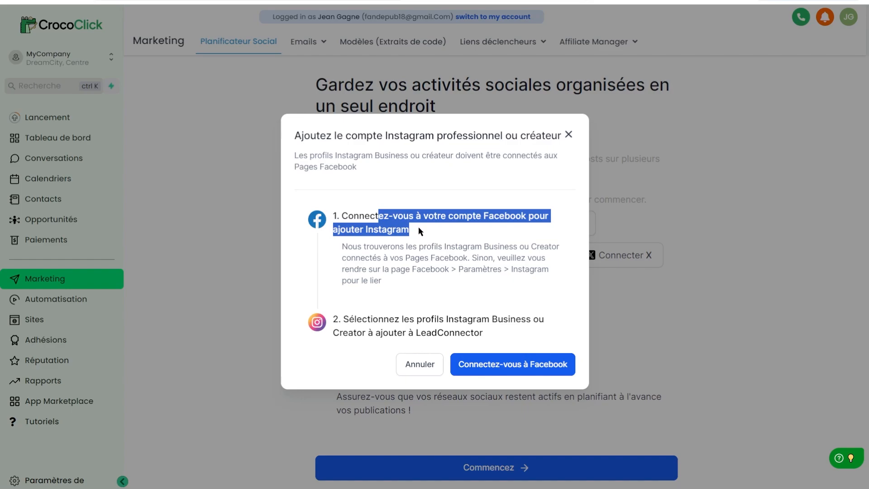
click(419, 273)
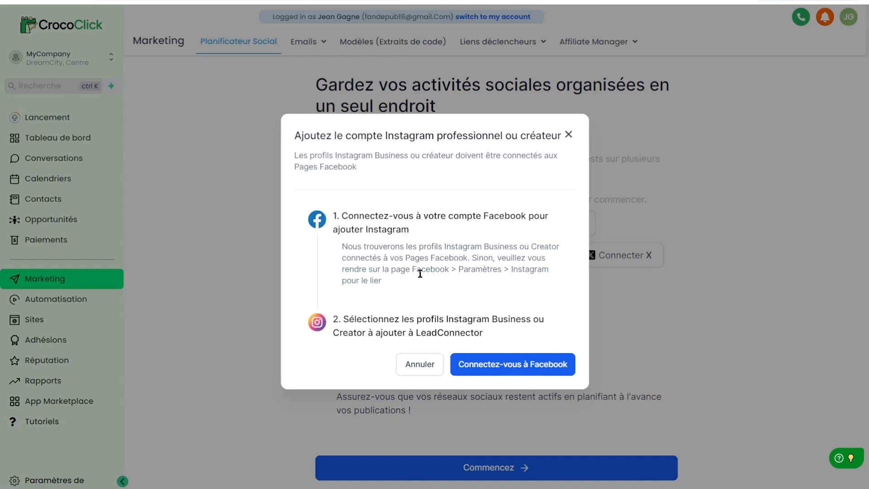
click(508, 364)
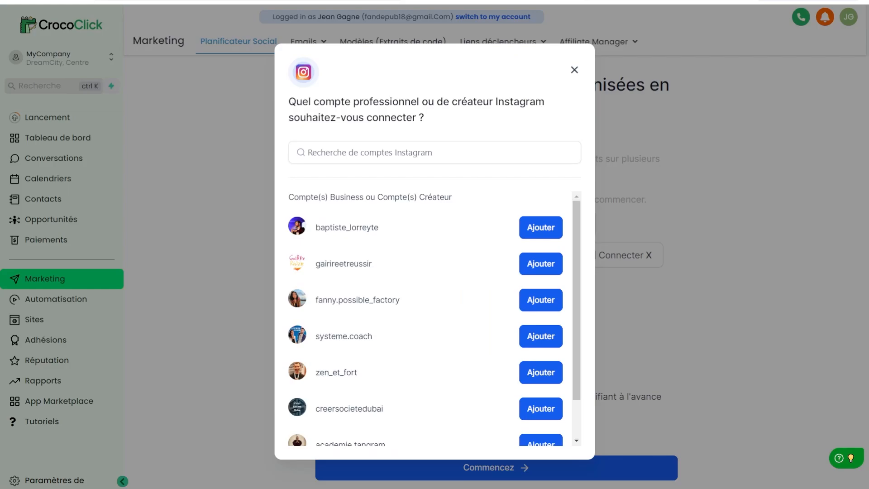
drag(312, 227, 365, 228)
click(480, 230)
click(545, 338)
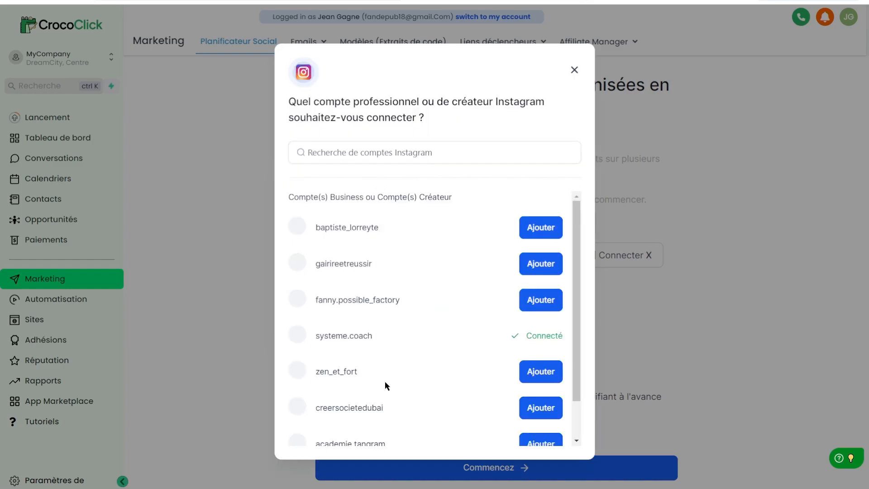
click(574, 71)
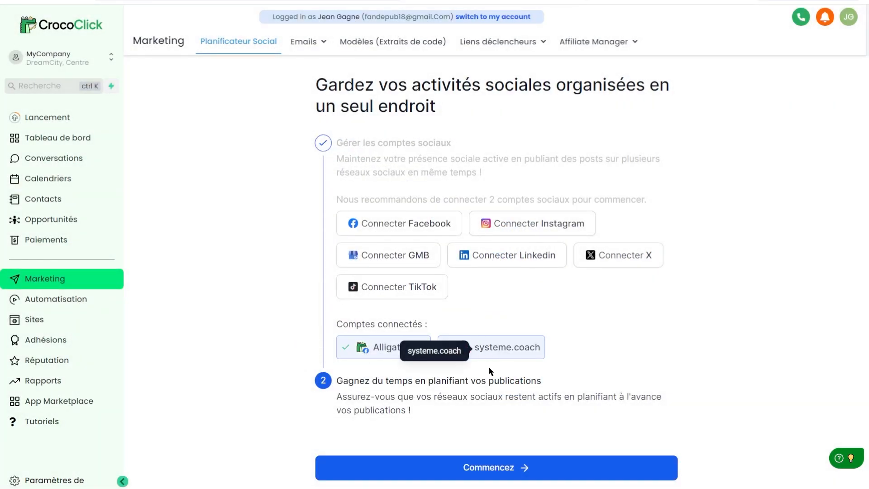
click(494, 468)
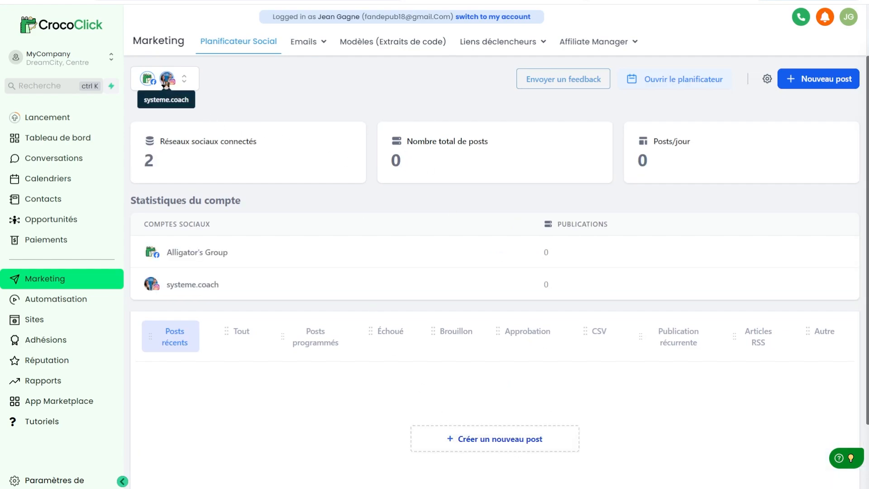
- Examine the social planner overview, including the connected accounts list, account statistics and post categories
click(184, 81)
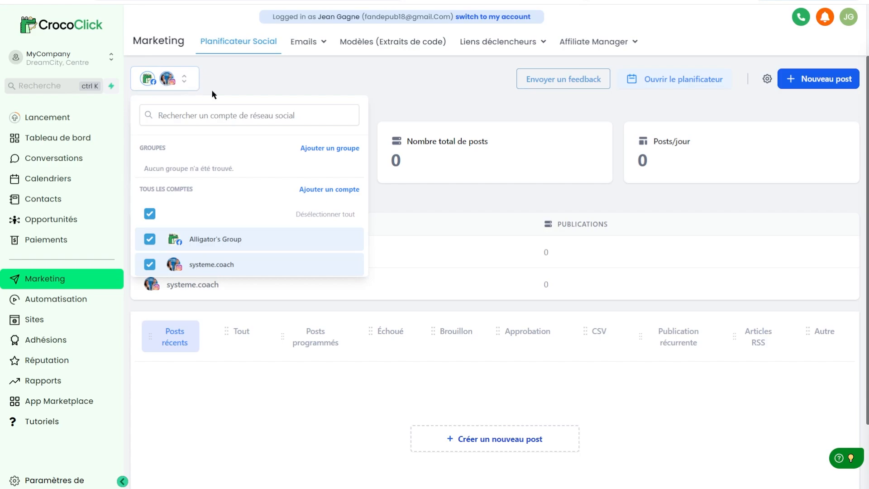
click(417, 210)
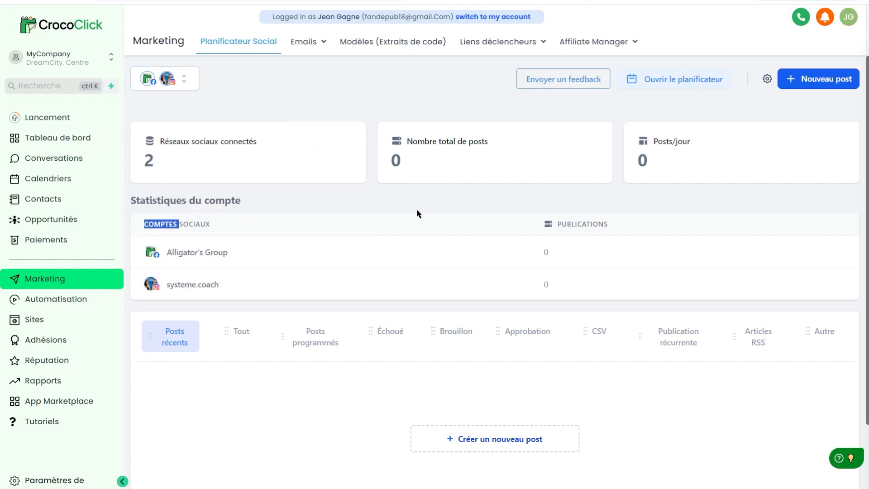
click(417, 210)
scroll(377, 201, down, 1)
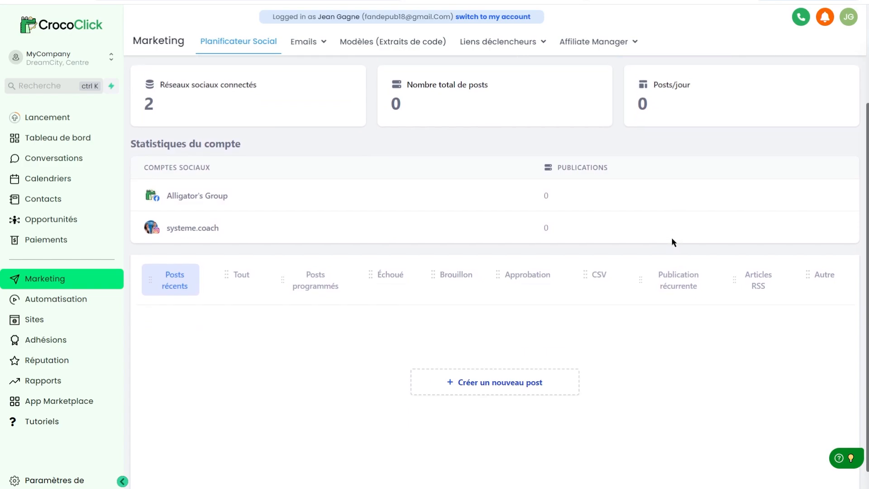
scroll(674, 235, up, 1)
scroll(588, 308, down, 1)
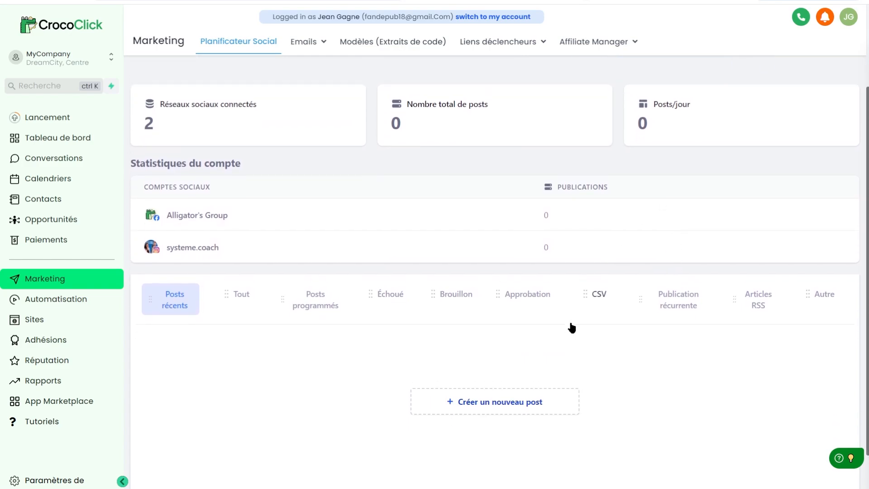
scroll(403, 412, down, 1)
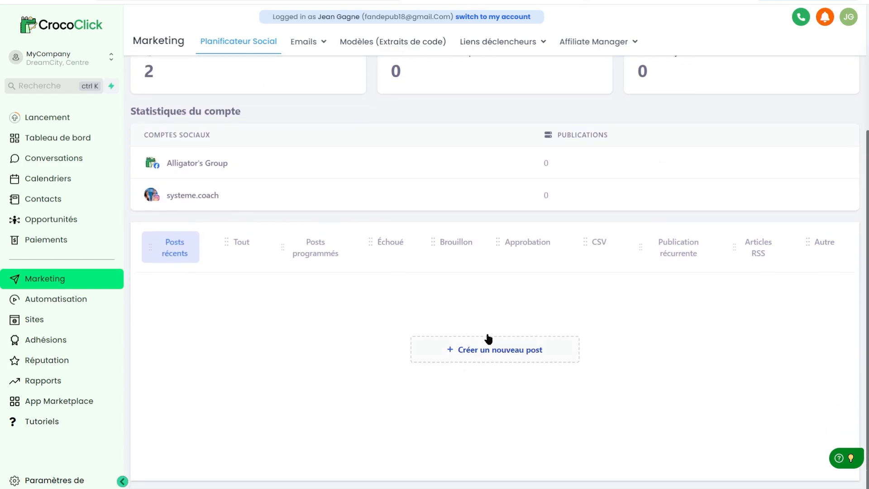
scroll(435, 397, up, 2)
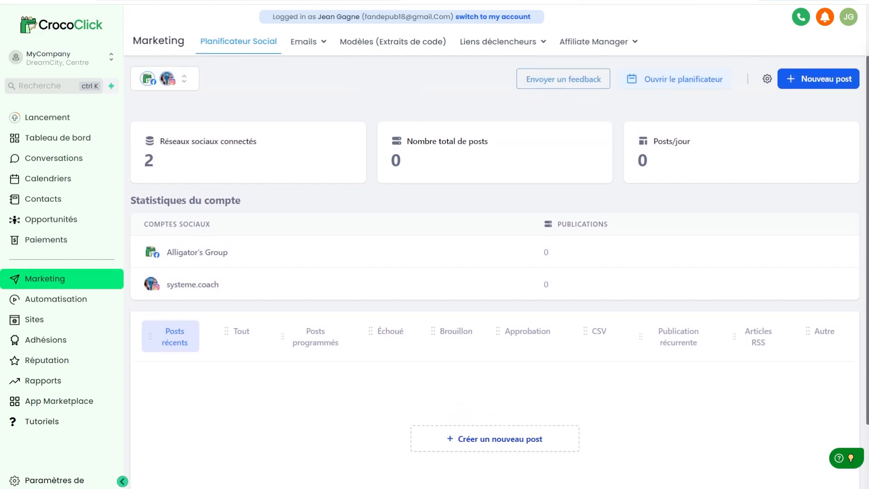
- Open the planner calendar and start a new social post on Monday 25 March 2024
click(656, 81)
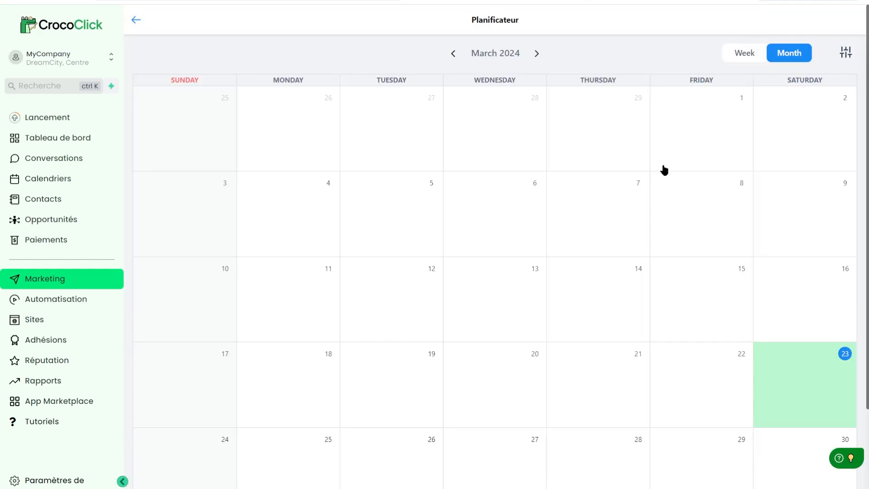
mouse_move(299, 470)
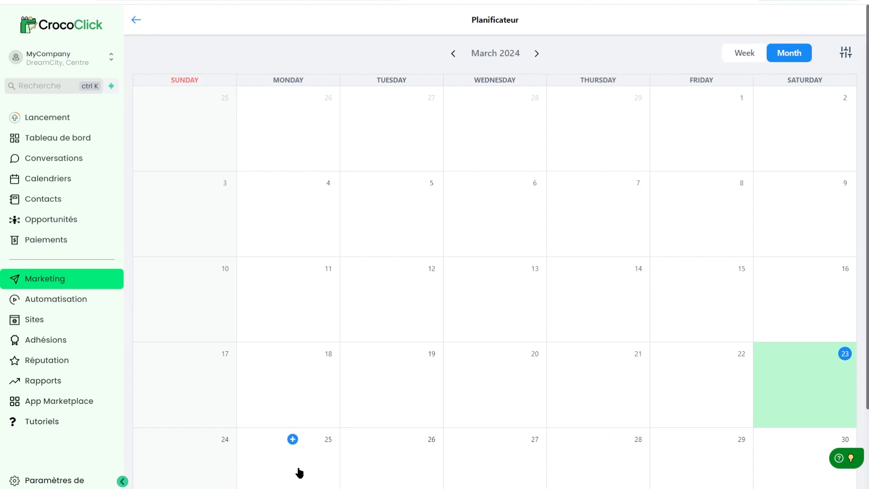
click(292, 439)
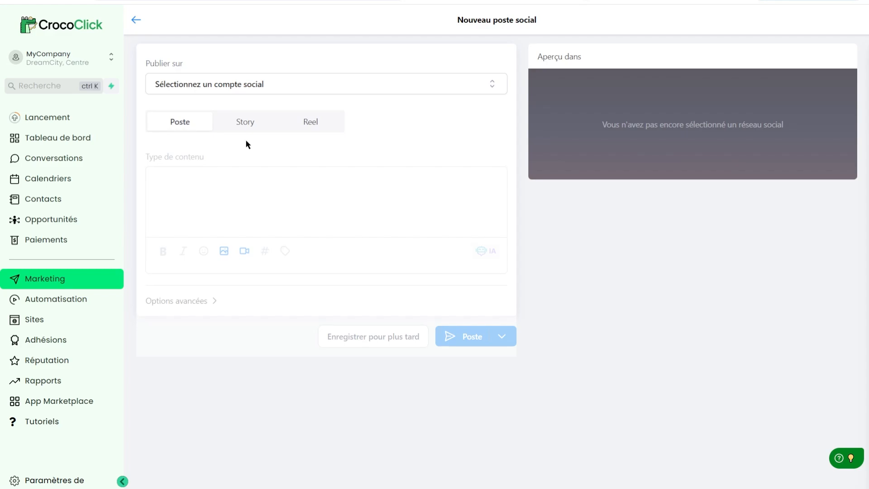
- Select the Alligator's Group and systeme.coach accounts as the publishing targets of the new post
click(240, 88)
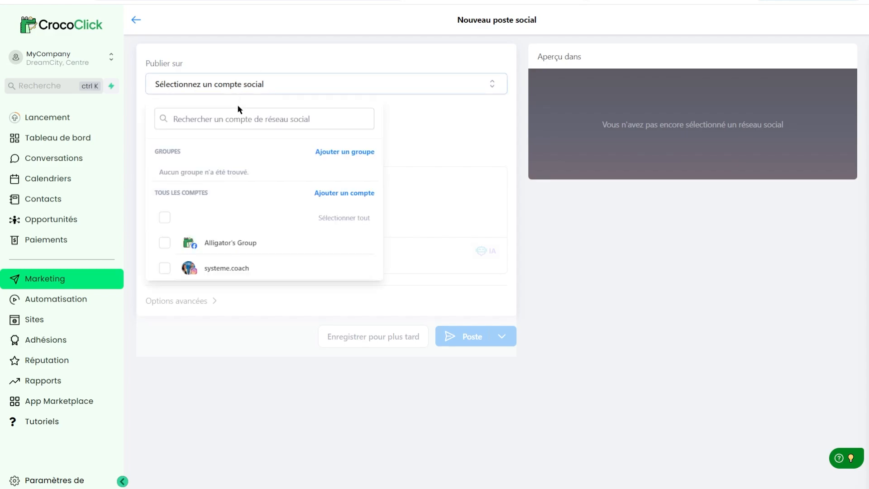
click(164, 246)
click(165, 270)
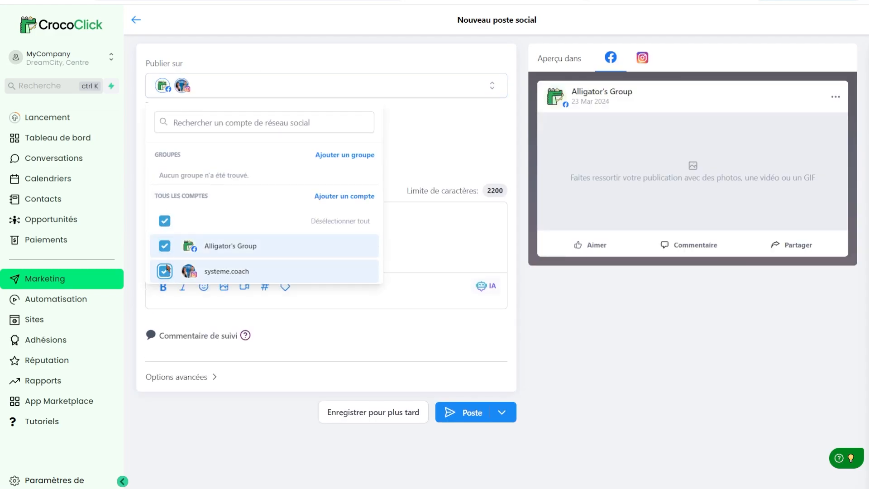
- Create an account group named Groupe Test containing Alligator's Group and systeme.coach
click(362, 154)
click(431, 175)
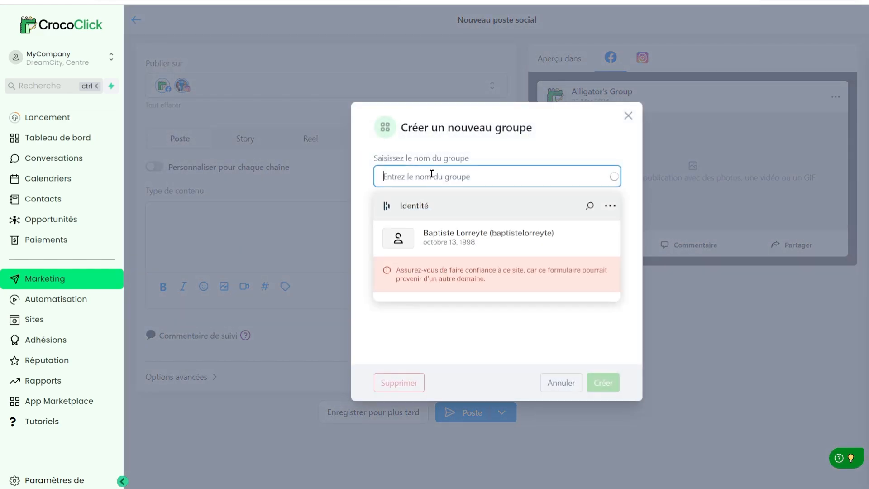
click(466, 341)
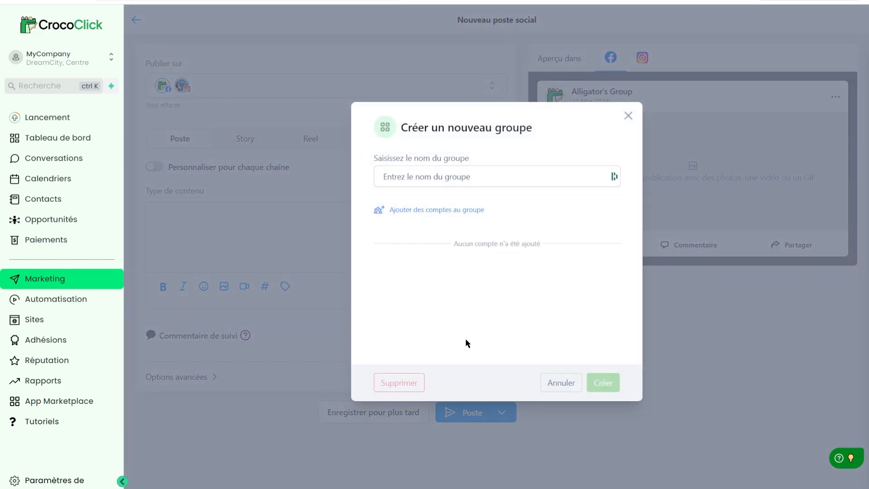
click(469, 211)
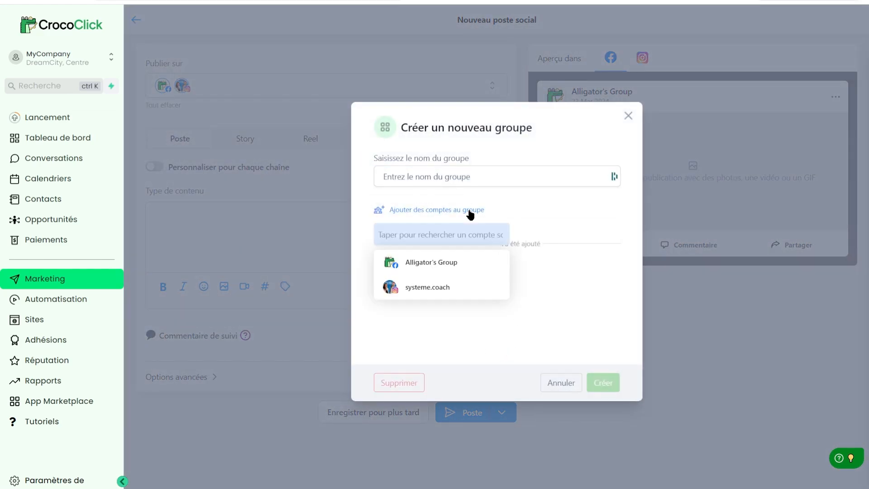
click(430, 289)
click(511, 335)
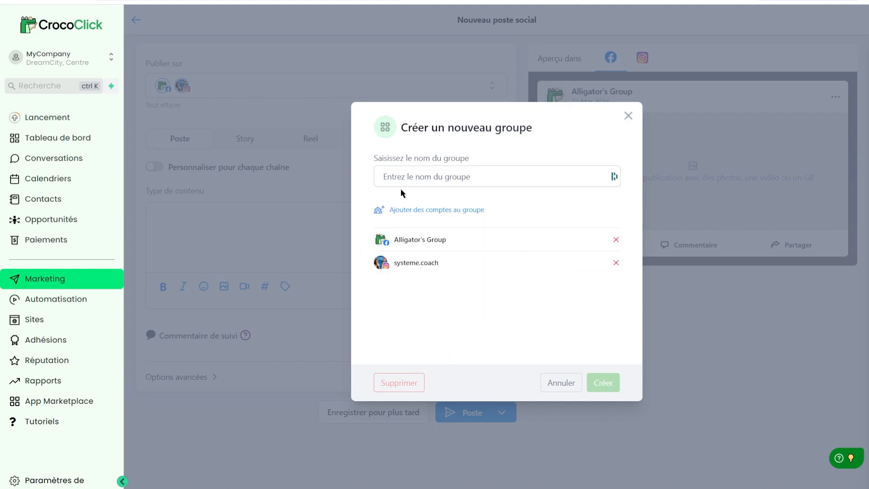
click(442, 178)
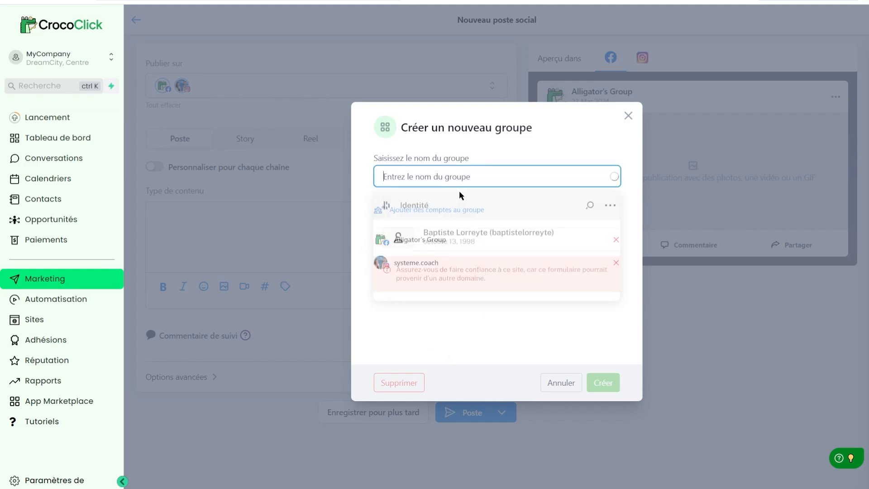
text(Groupe Test)
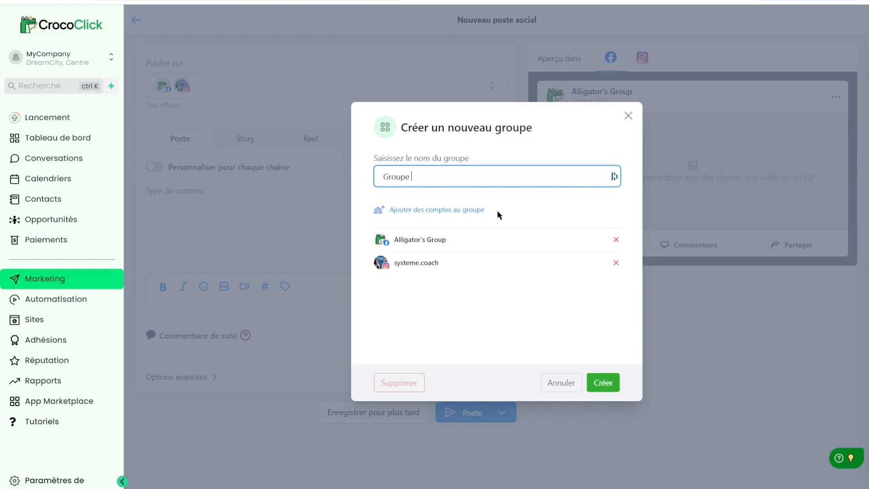
click(602, 384)
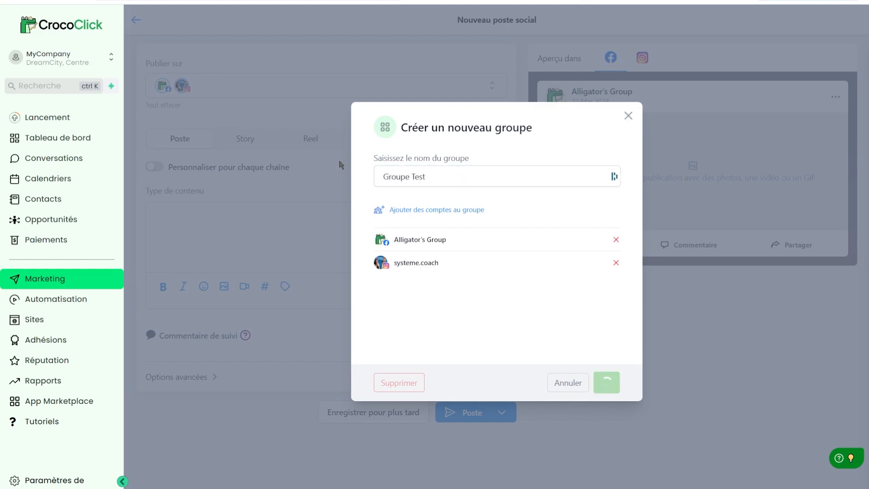
click(513, 290)
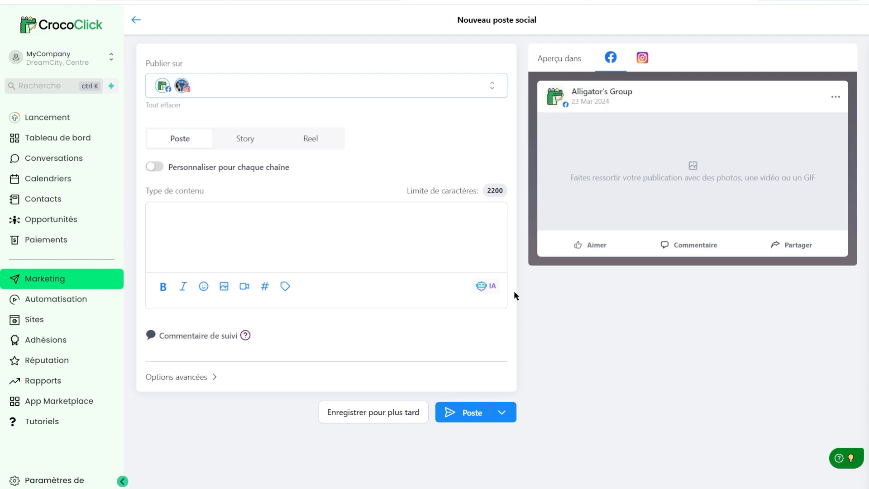
- Replace the individually selected accounts with Groupe Test as the post's publishing target
click(287, 93)
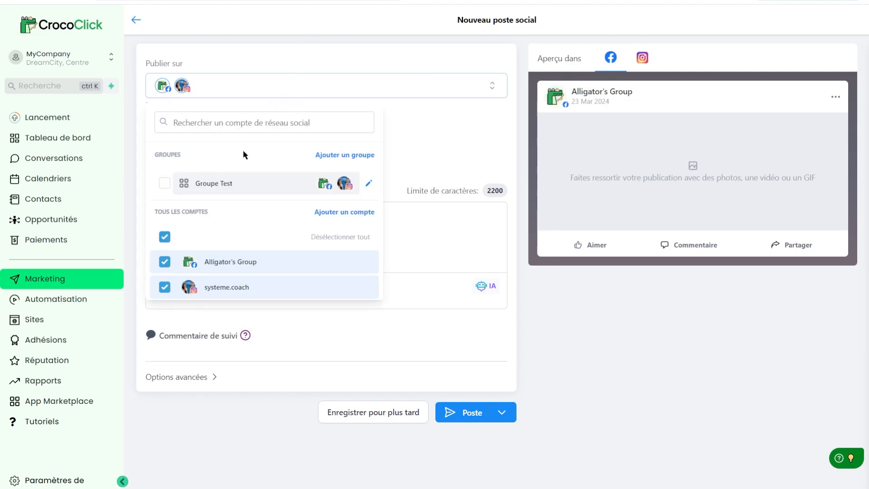
click(165, 263)
click(165, 285)
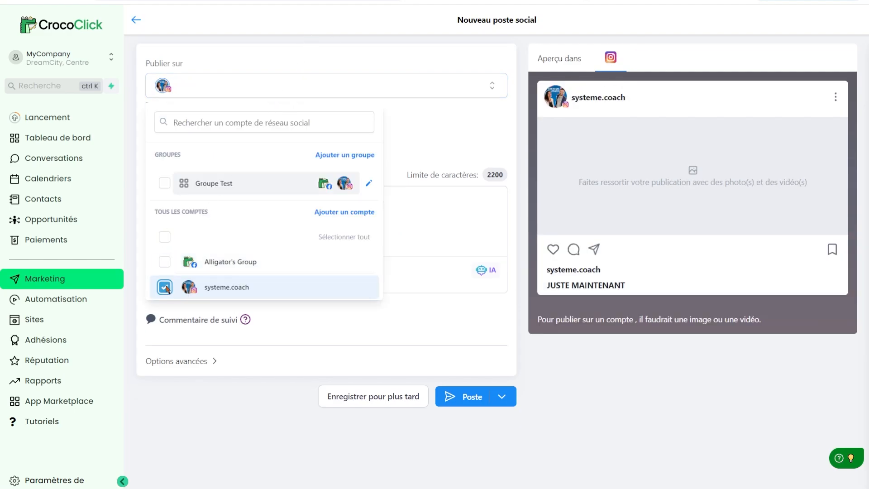
click(165, 180)
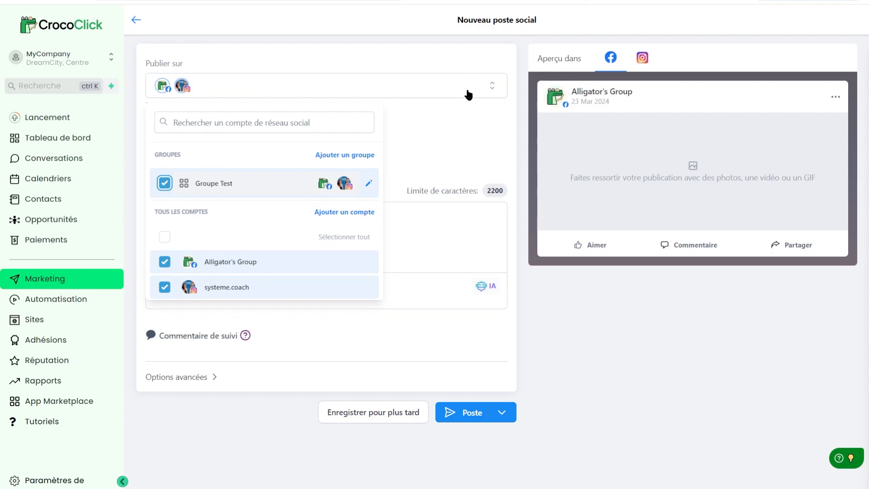
click(467, 139)
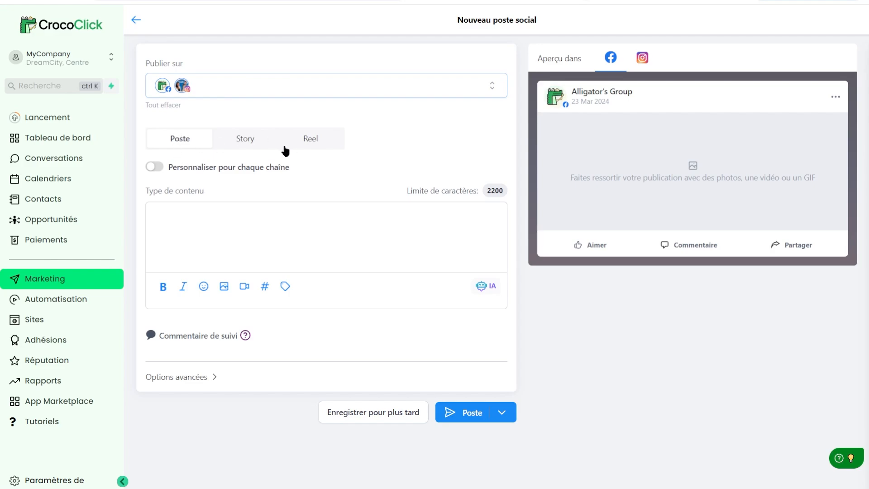
- Write "Créer le contenu de mon post" as the post content and check its Instagram and Facebook previews
click(237, 218)
text(Créer)
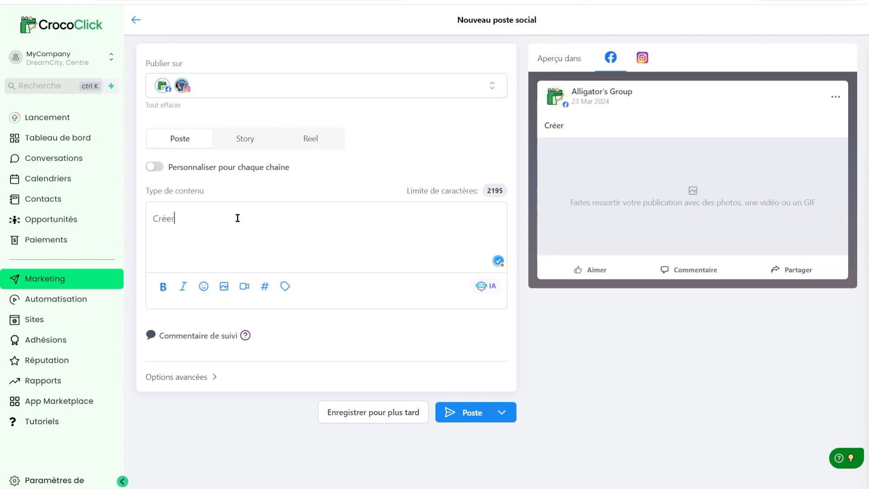
text( le contenu de mon post)
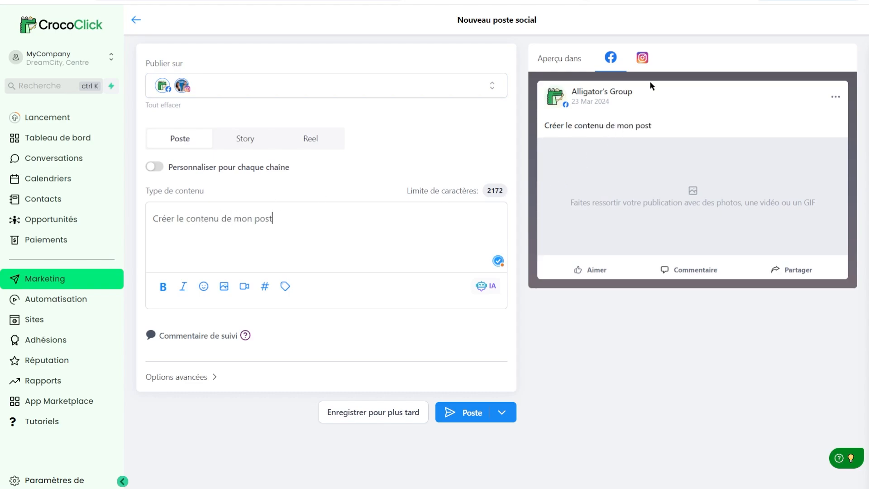
click(645, 61)
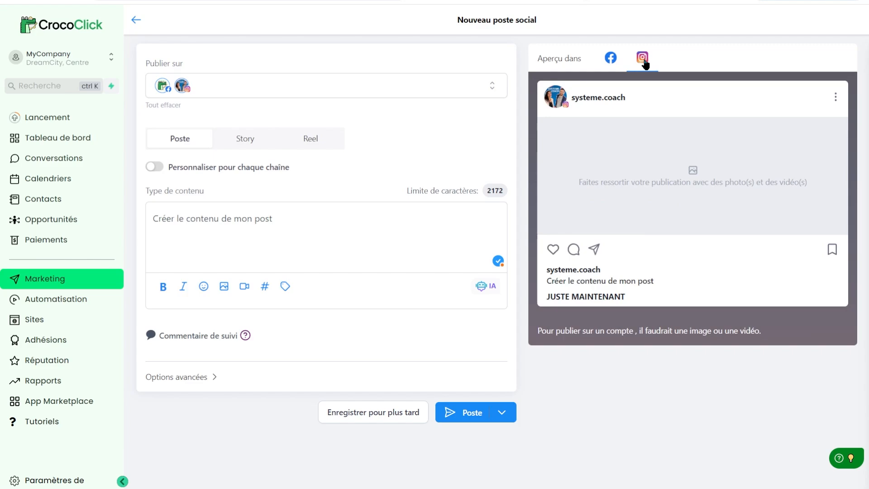
click(610, 58)
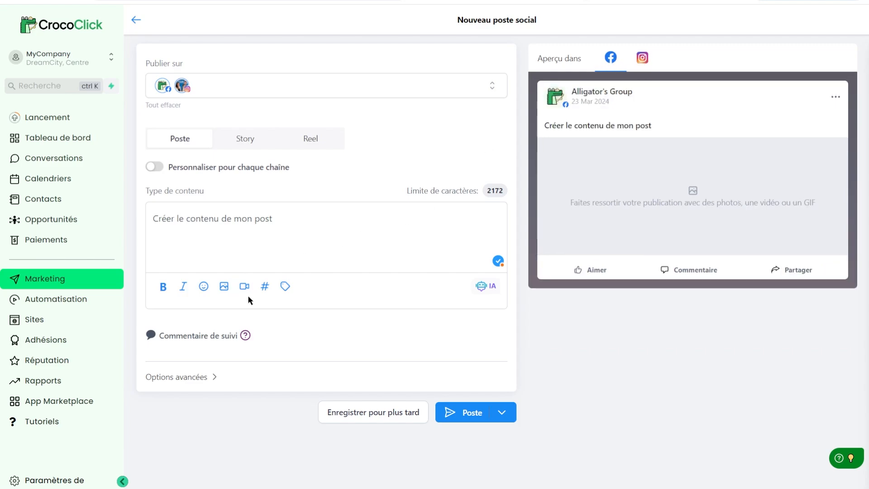
- Attach the image Slide-1-copy-5 (2).png from the media library to the post and view it in the Instagram preview
click(224, 286)
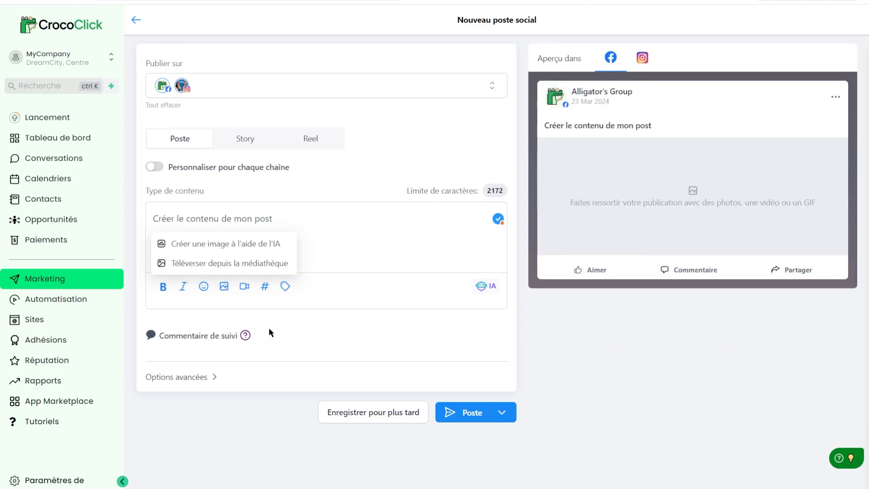
click(200, 265)
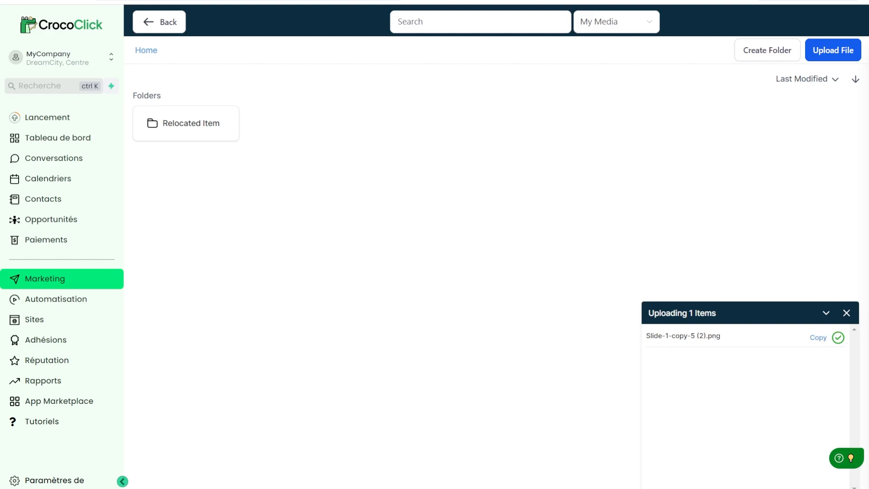
click(196, 223)
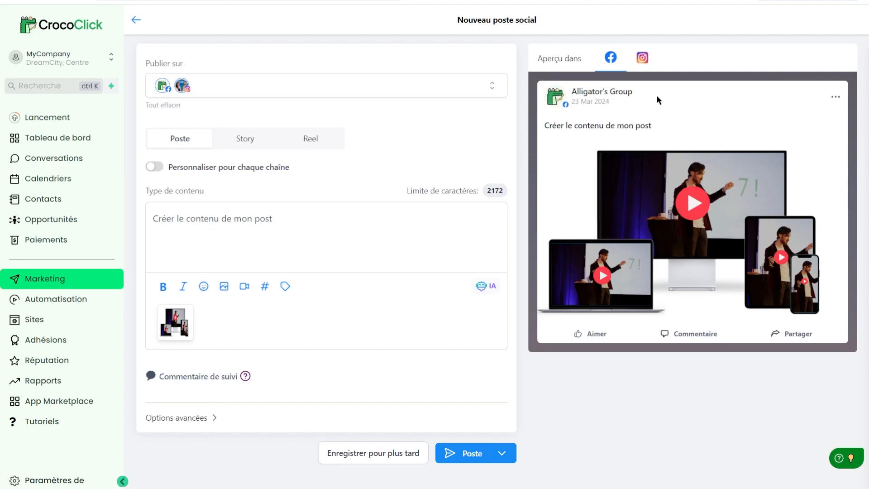
click(642, 58)
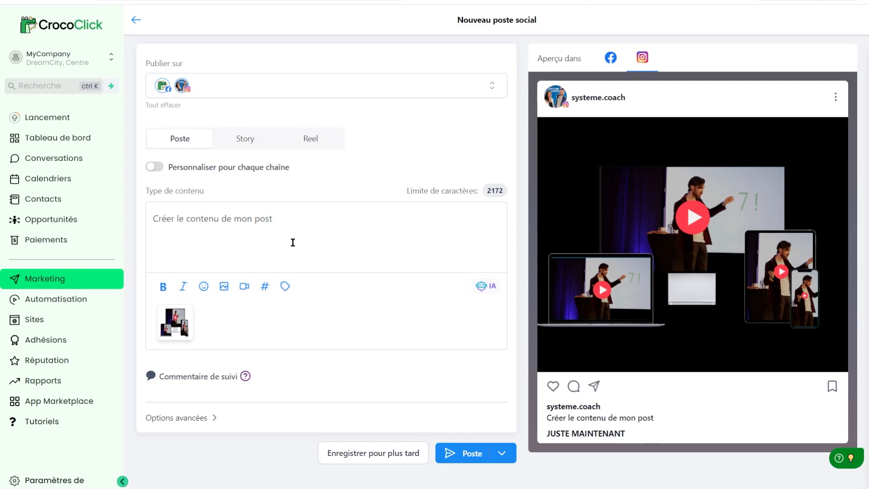
click(297, 223)
text(https://)
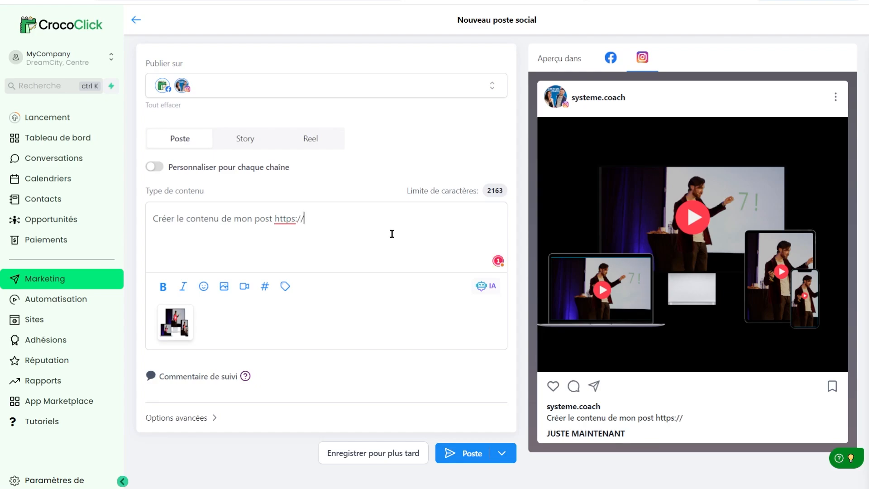
text(crococlick.com)
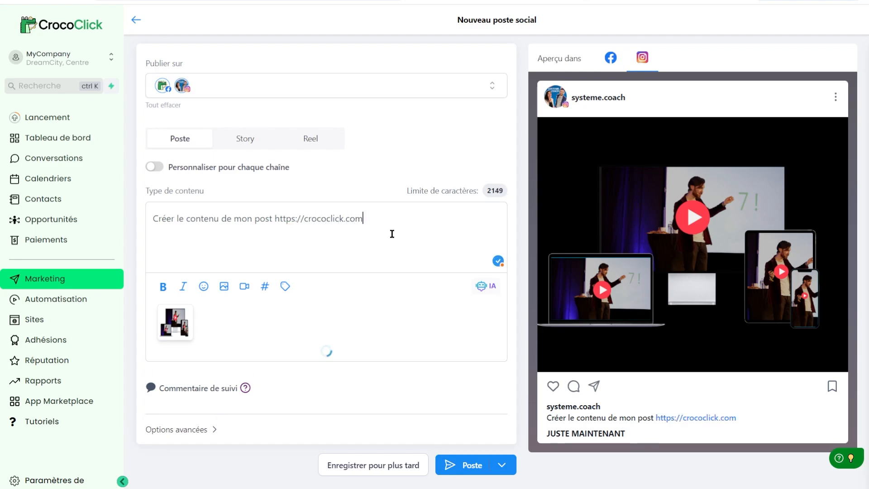
click(274, 219)
text(:)
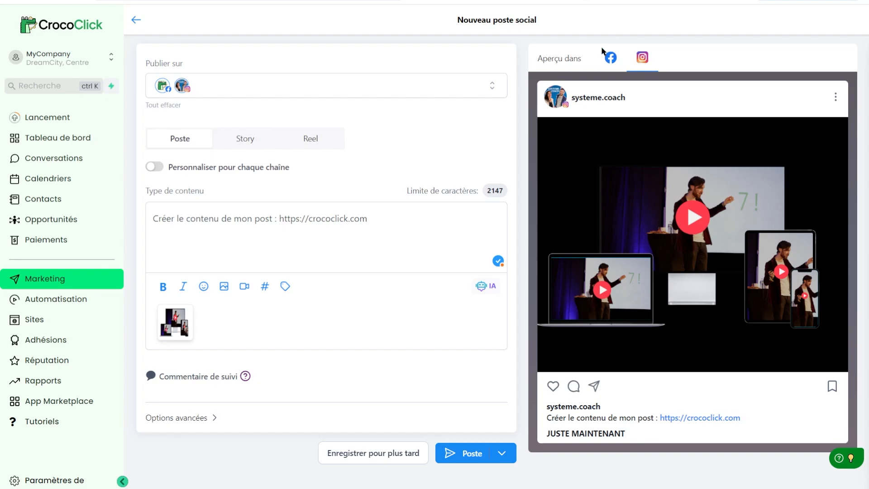
click(611, 58)
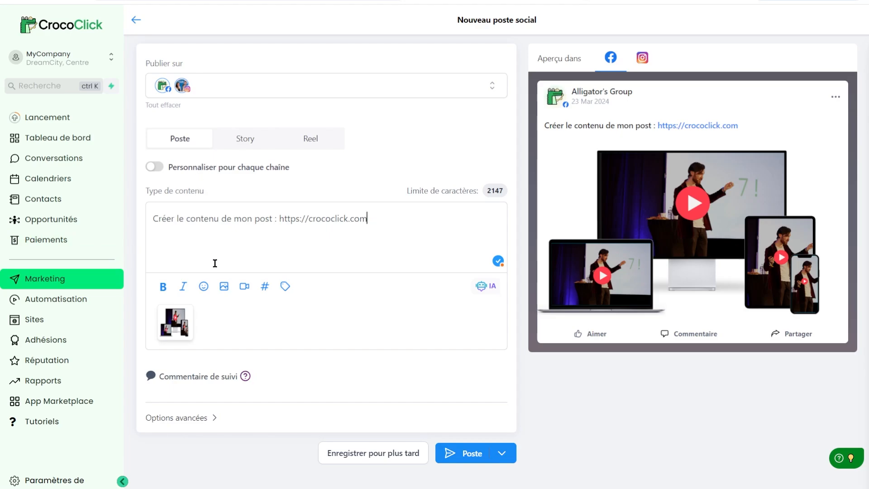
- Enable per-channel customization, replace the link in the Instagram text with "voir le lien en bio", and compare both previews
click(155, 167)
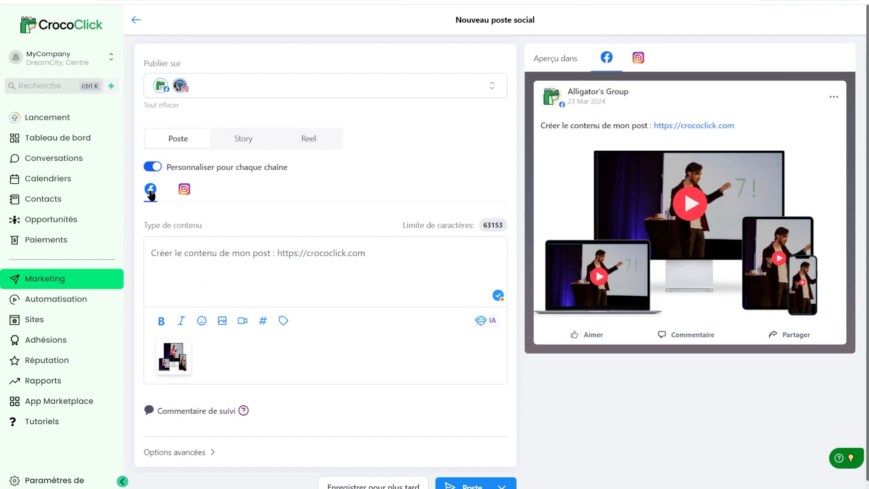
click(184, 191)
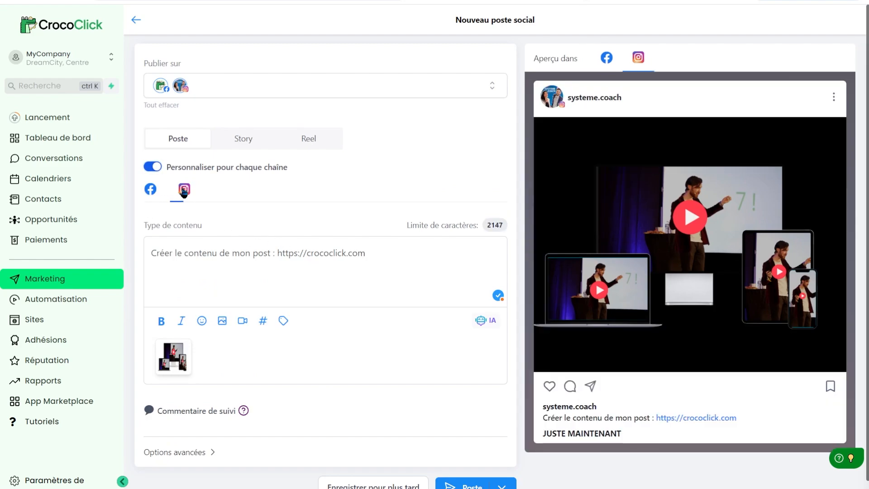
drag(388, 254, 273, 254)
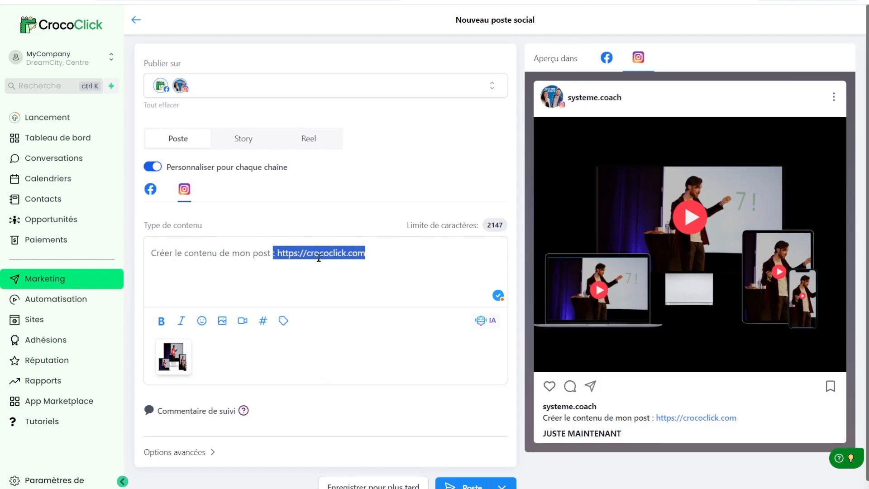
key(BackSpace)
text(:)
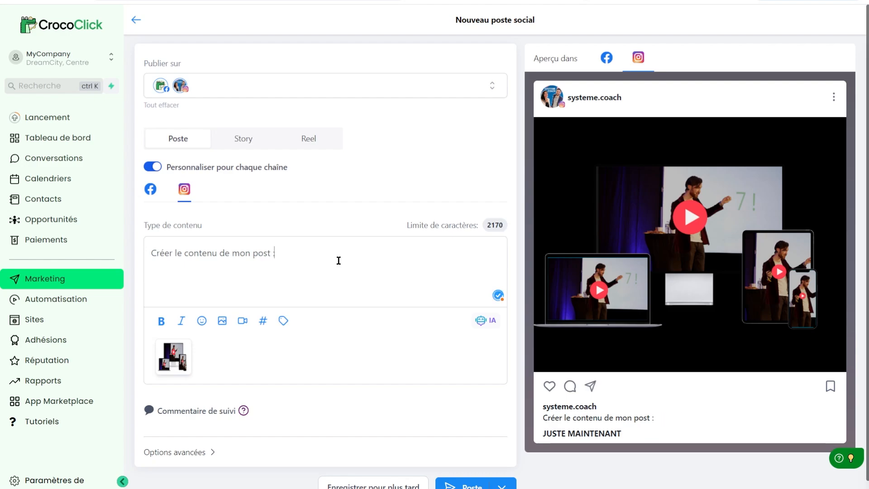
text( voir le lien en)
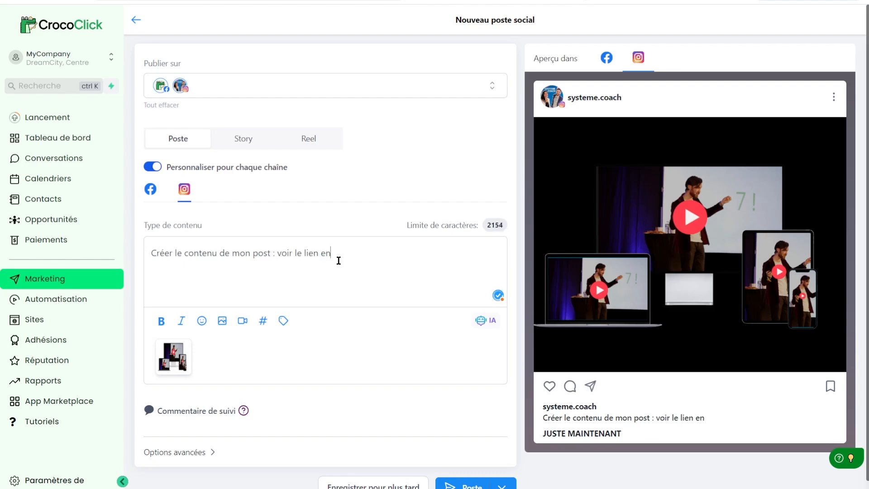
text( bio)
click(607, 58)
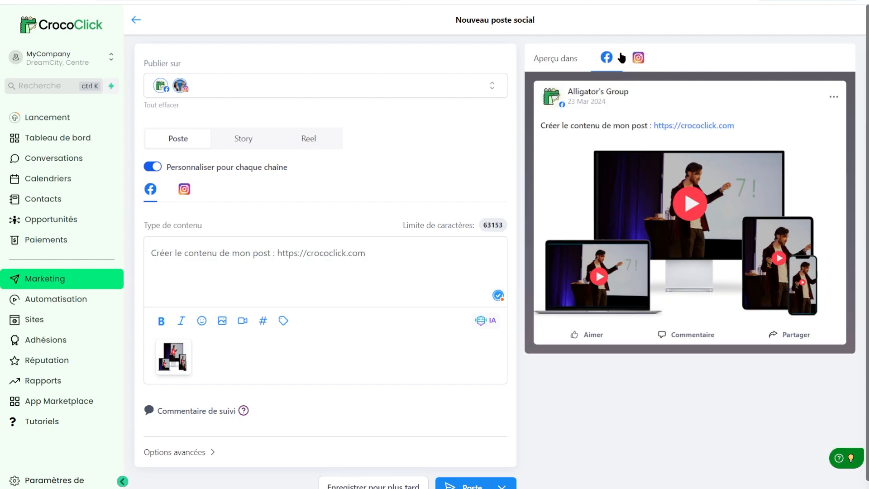
click(638, 57)
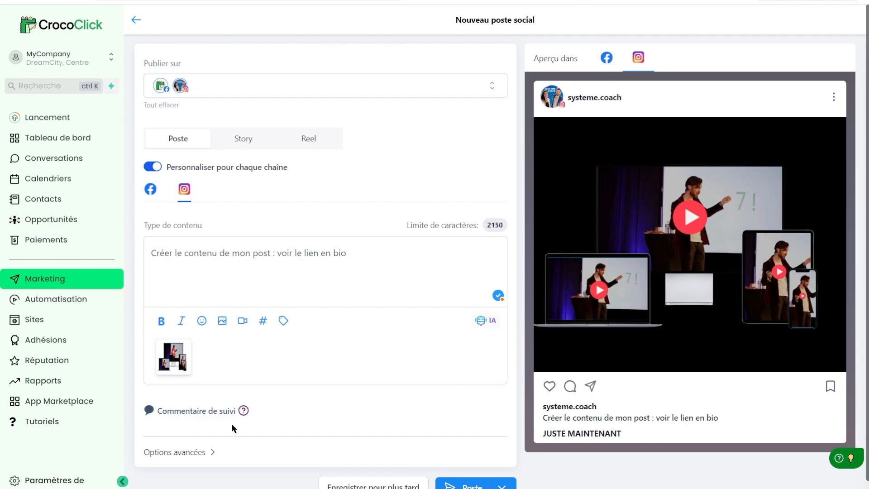
- Add the follow-up comment "Voici mon premier commentaire" to the post and check it in the Facebook preview
click(180, 412)
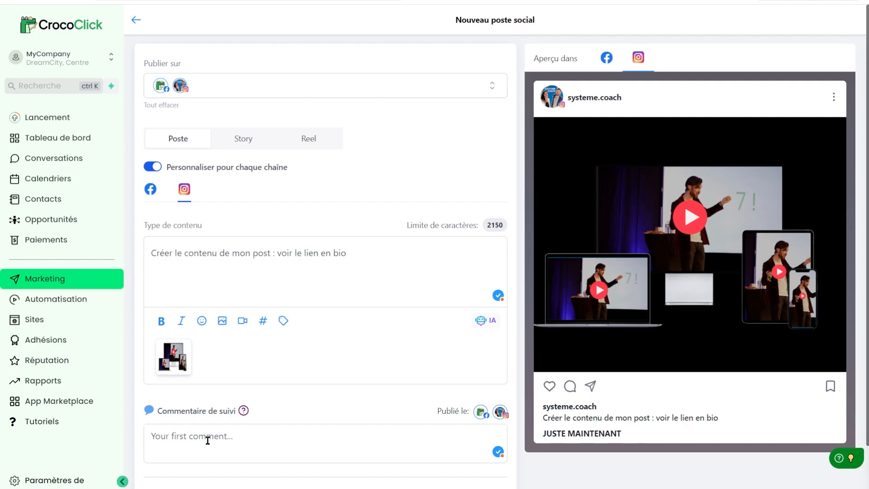
text(Voici mon premier )
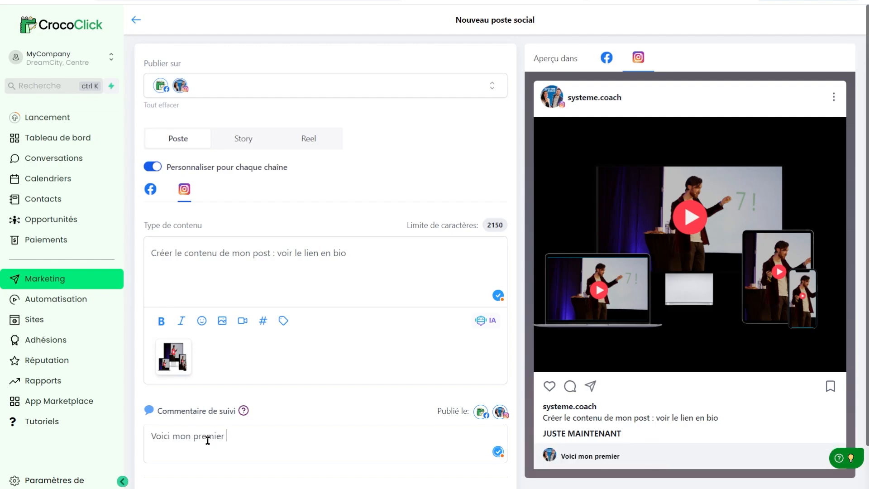
text(commentaire)
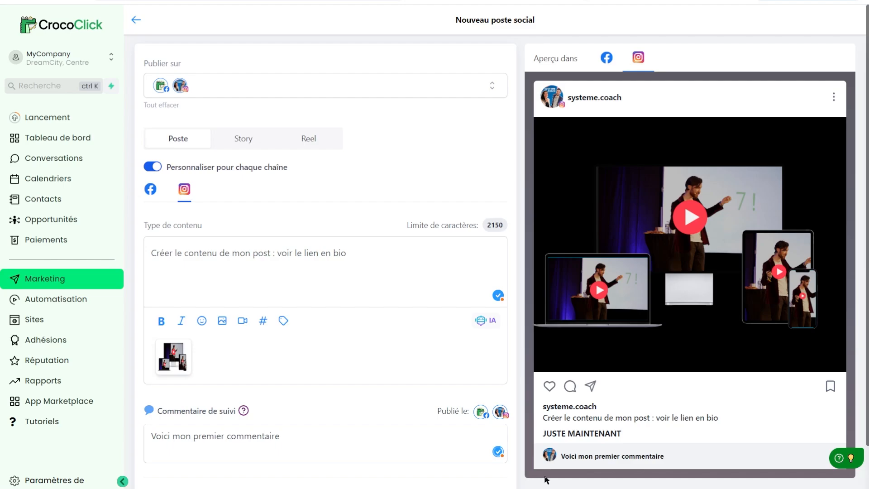
click(607, 58)
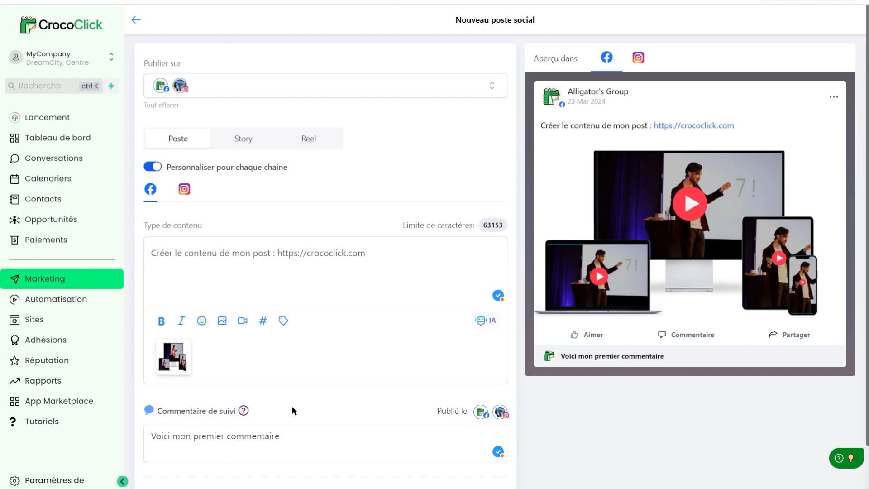
- Make the word "Créer" bold in the Facebook version of the post and compare it with the Instagram version
double_click(156, 253)
click(324, 295)
double_click(170, 258)
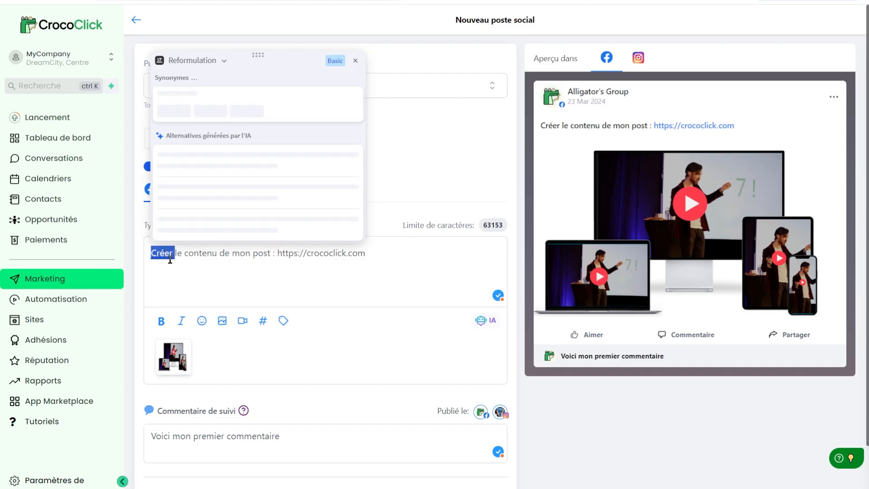
click(160, 322)
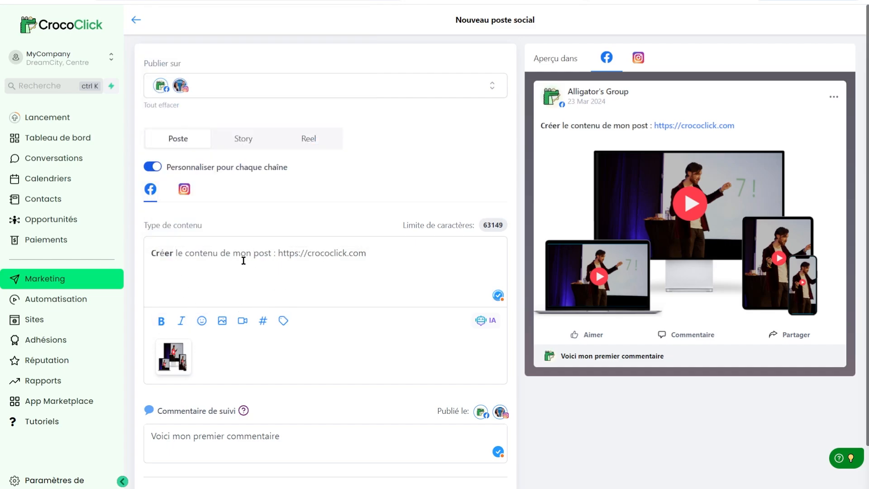
click(167, 253)
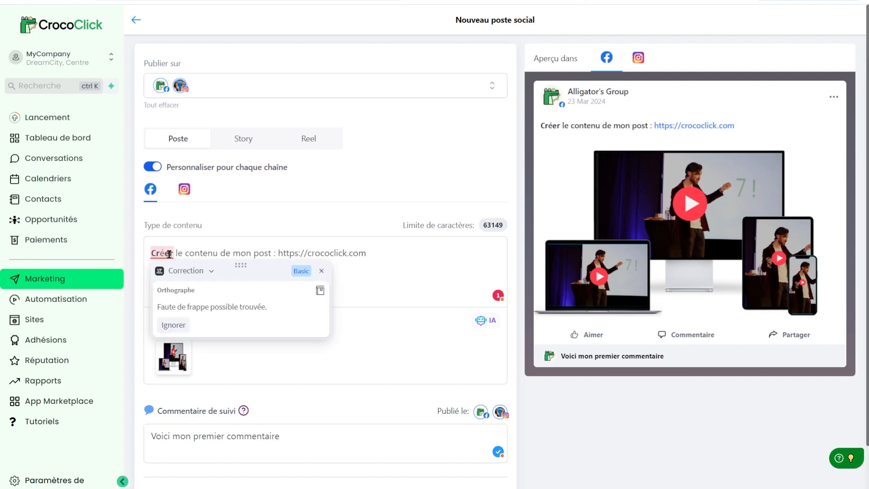
click(164, 253)
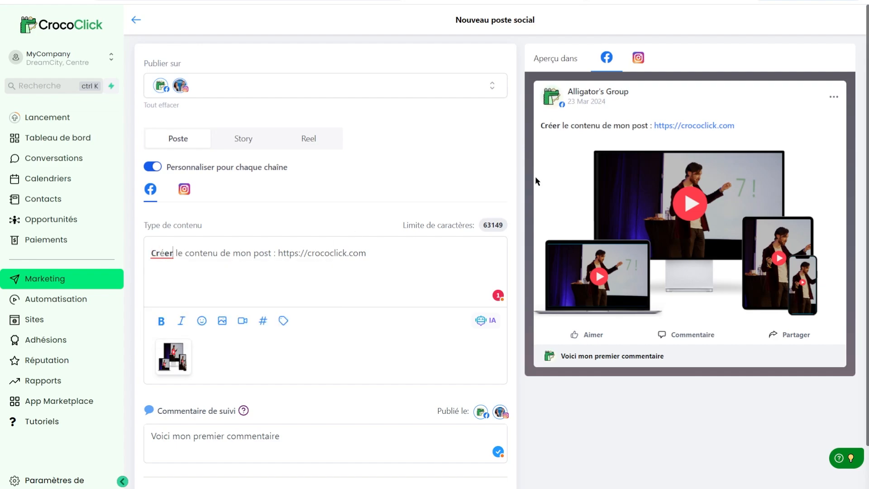
click(638, 58)
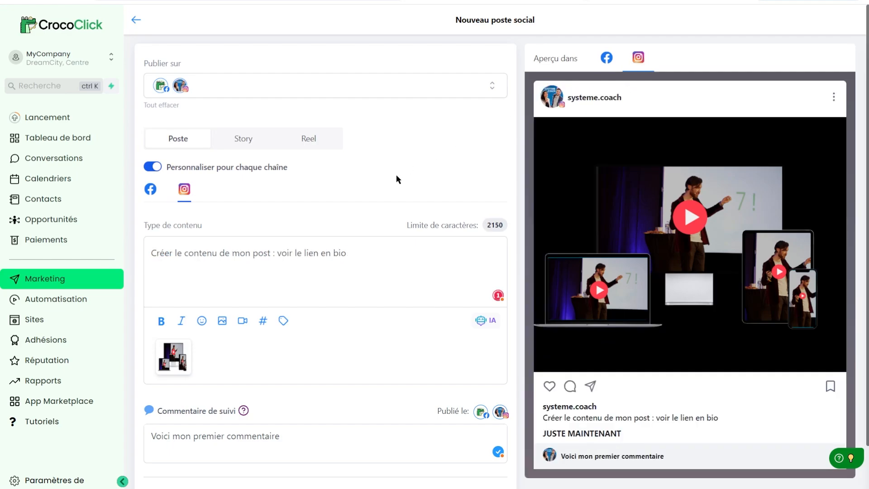
- Remove the bold formatting from "Créer" in the Facebook version of the post
click(607, 58)
double_click(162, 252)
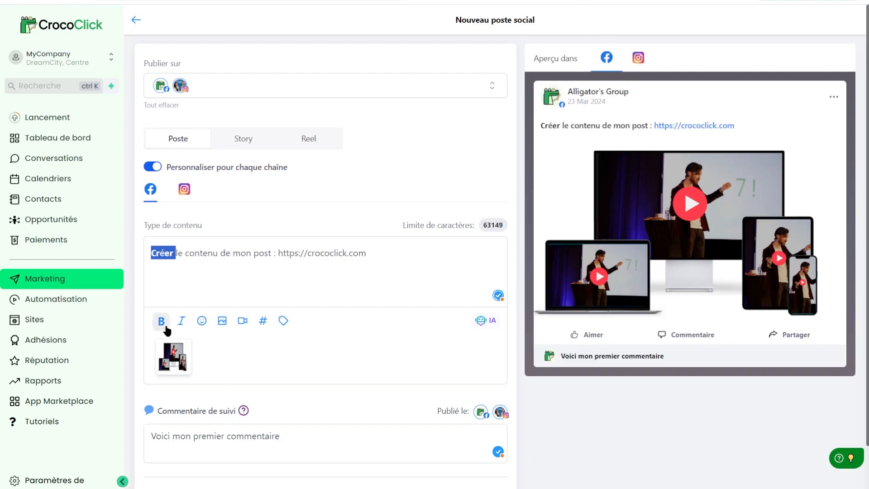
click(160, 321)
- Italicize the whole phrase "Créer le contenu de mon post" in the Facebook version, leaving the link in regular style
double_click(162, 252)
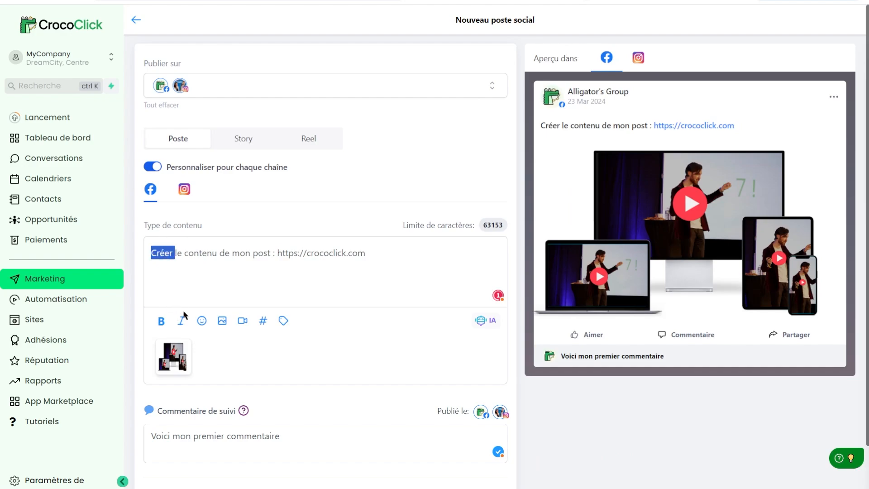
click(181, 321)
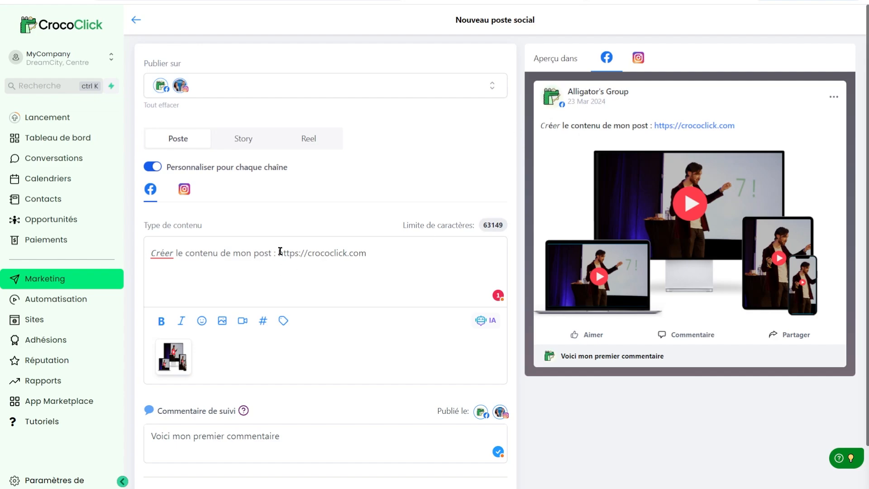
drag(277, 249, 111, 258)
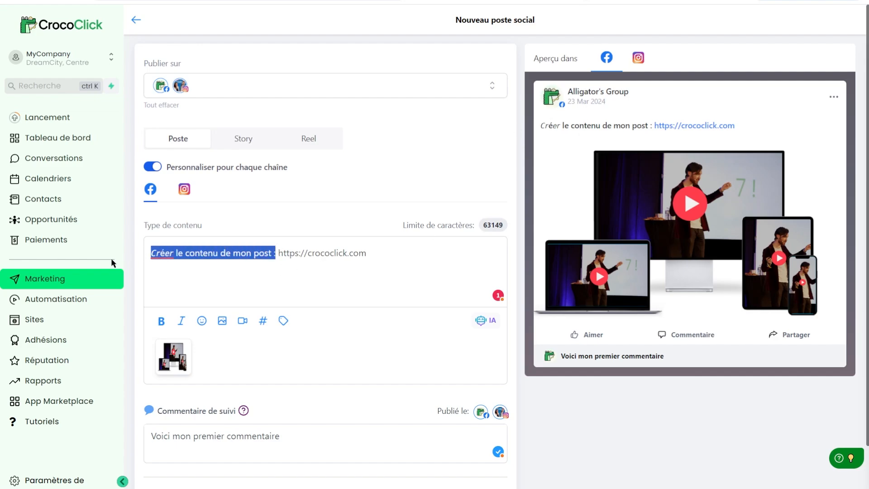
click(182, 321)
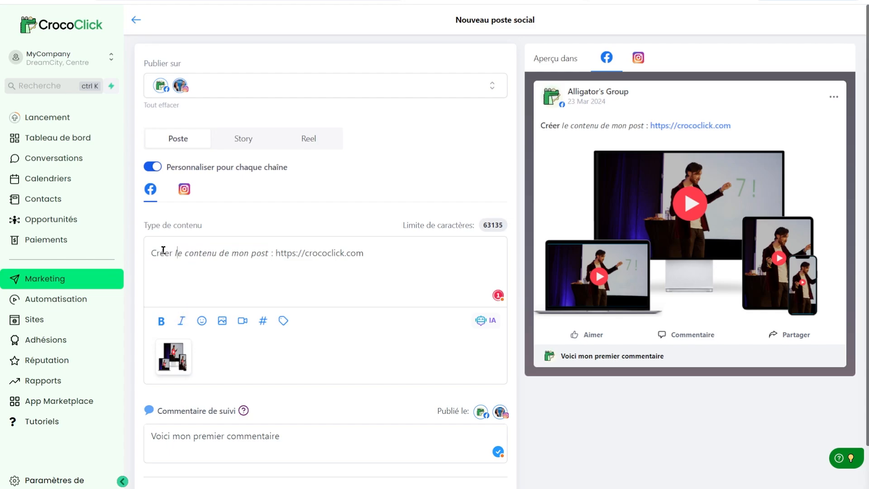
double_click(162, 251)
click(181, 321)
click(220, 252)
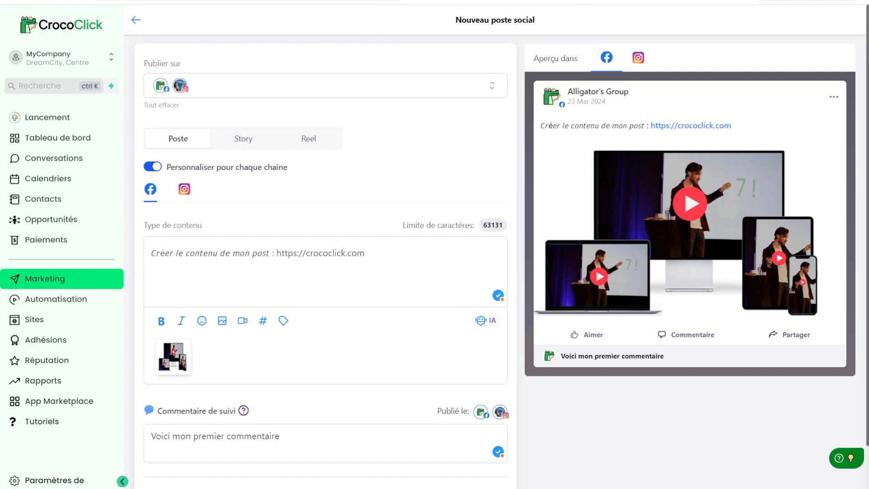
- Review the saved hashtag options for the Facebook version of the post without applying any hashtags
click(263, 320)
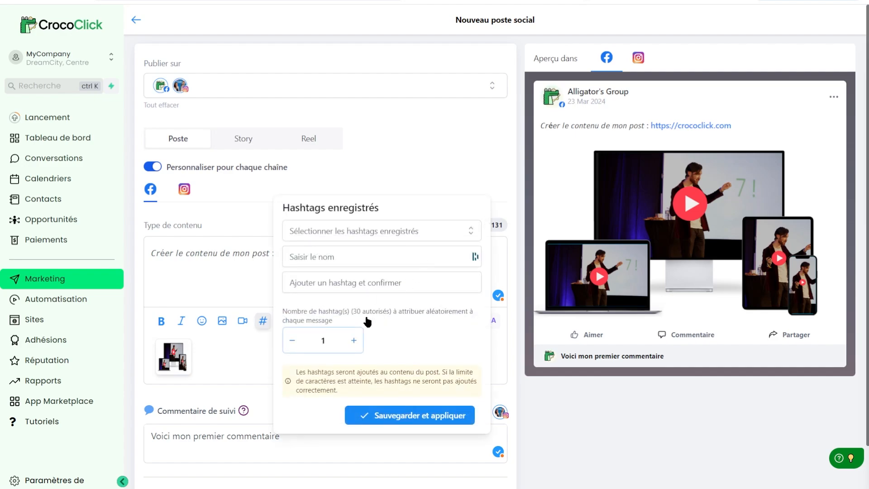
click(358, 239)
click(352, 233)
click(396, 177)
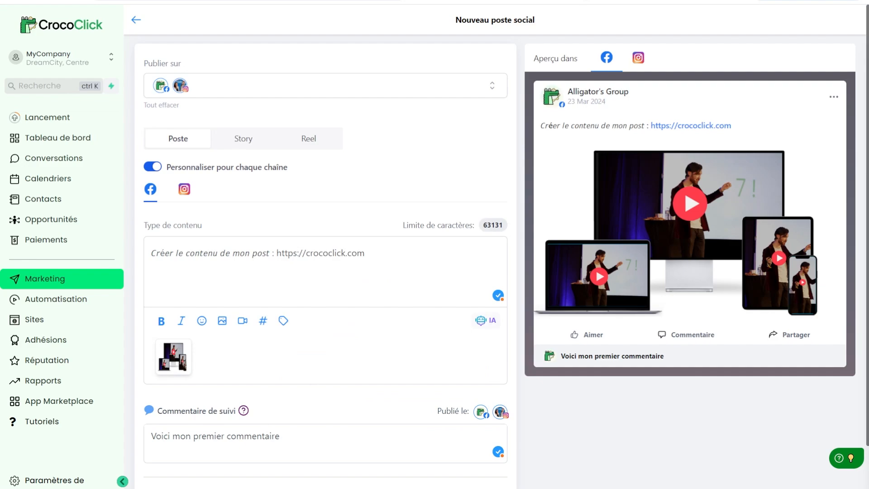
- Open the scheduling options for the post and choose 31 March 2024 as the publication date
scroll(495, 260, down, 1)
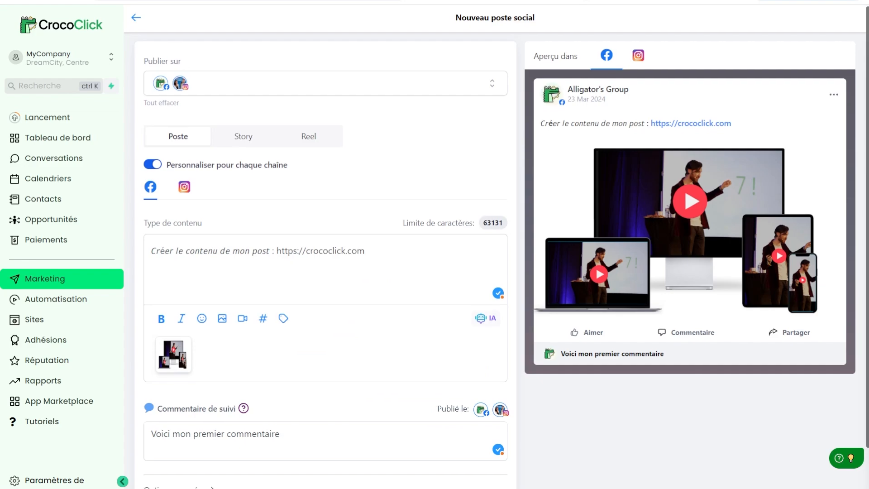
scroll(495, 261, down, 1)
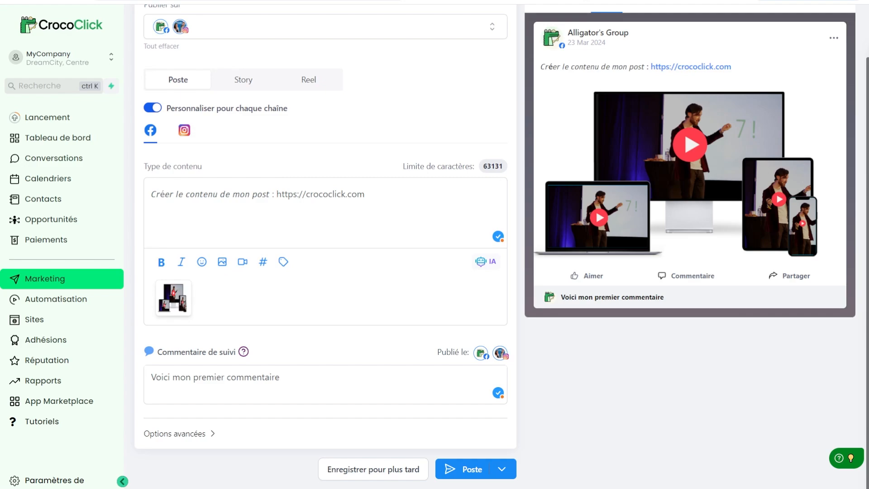
click(501, 470)
scroll(471, 439, down, 1)
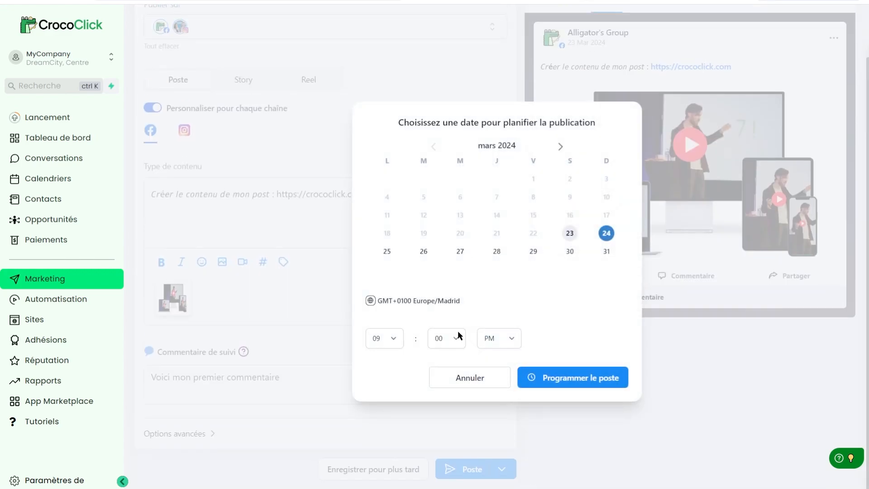
click(607, 258)
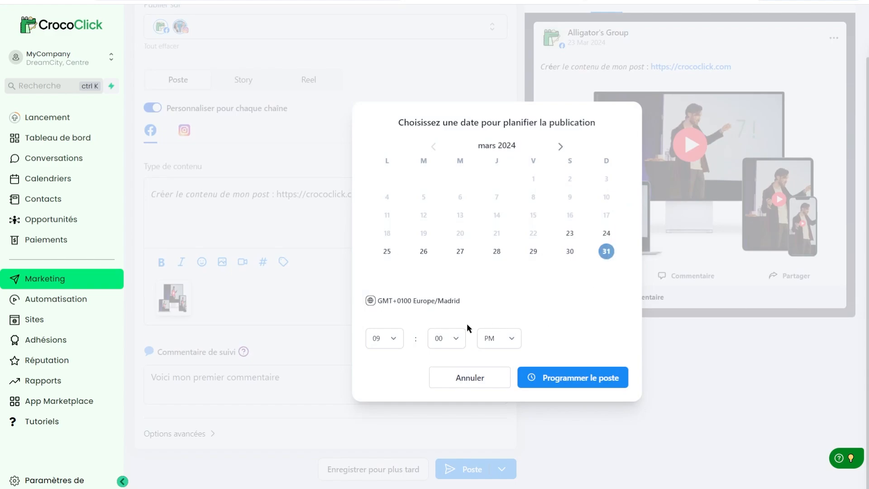
- Set the publication time to 10:00 AM (shown as "SUIS") and schedule the post
click(389, 338)
key(Down)
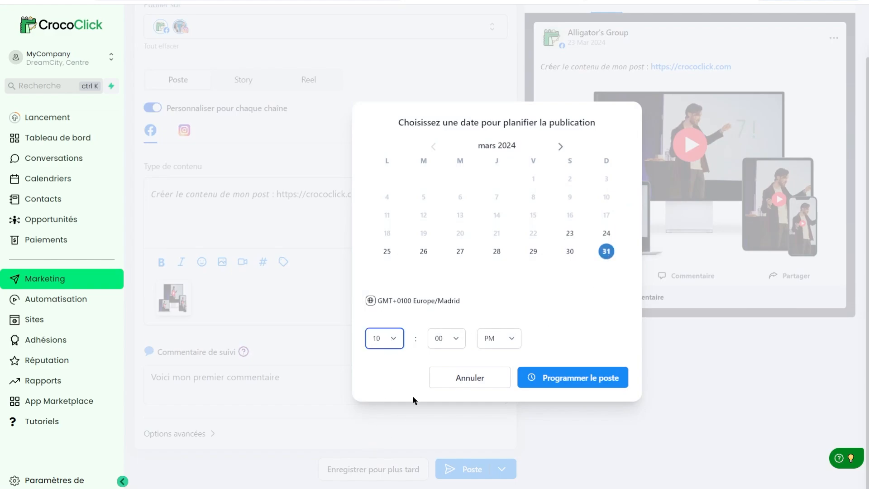
click(514, 337)
click(505, 354)
click(576, 378)
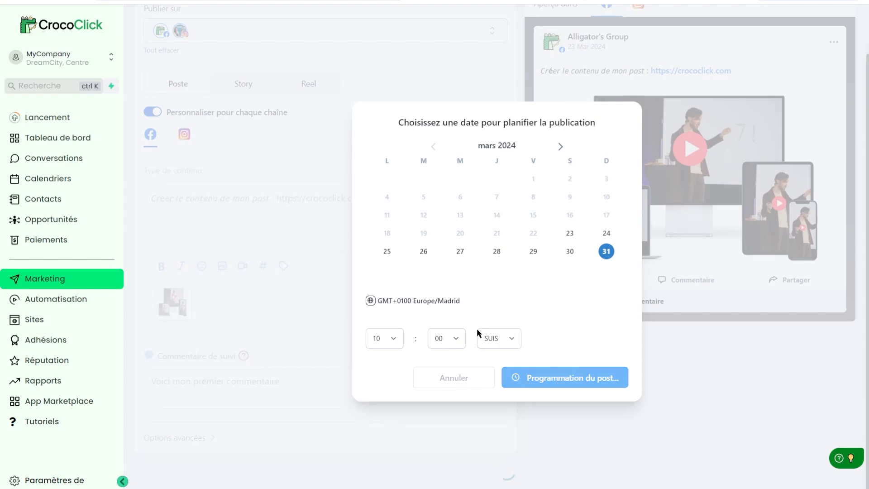
- Check the March 2024 planner calendar for the Facebook and Instagram posts scheduled on the 31st
scroll(493, 412, down, 1)
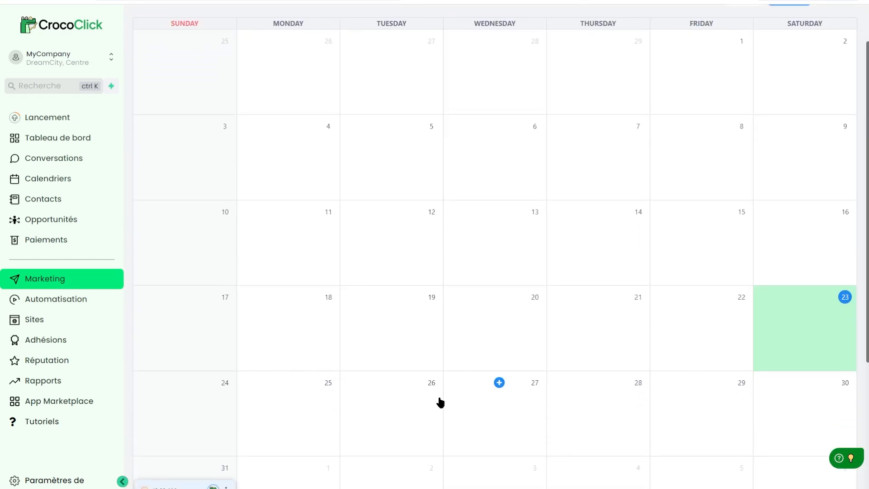
scroll(440, 403, down, 2)
scroll(188, 445, up, 2)
scroll(204, 445, down, 2)
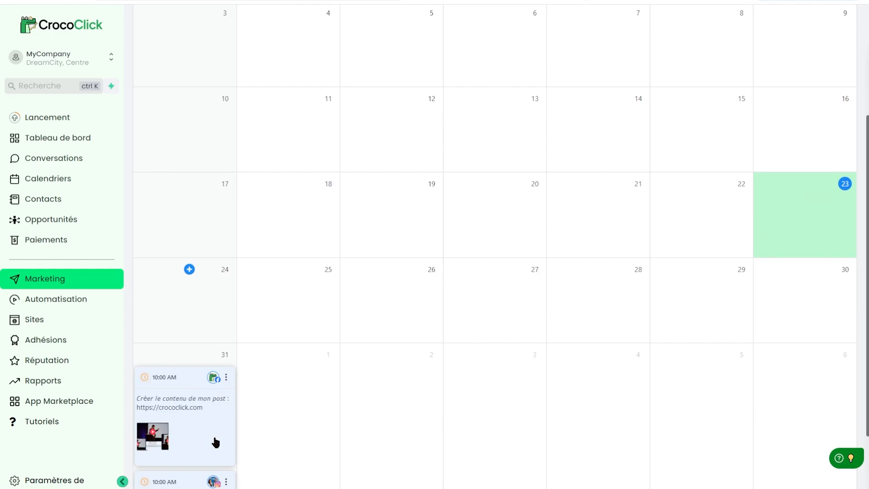
scroll(216, 442, down, 2)
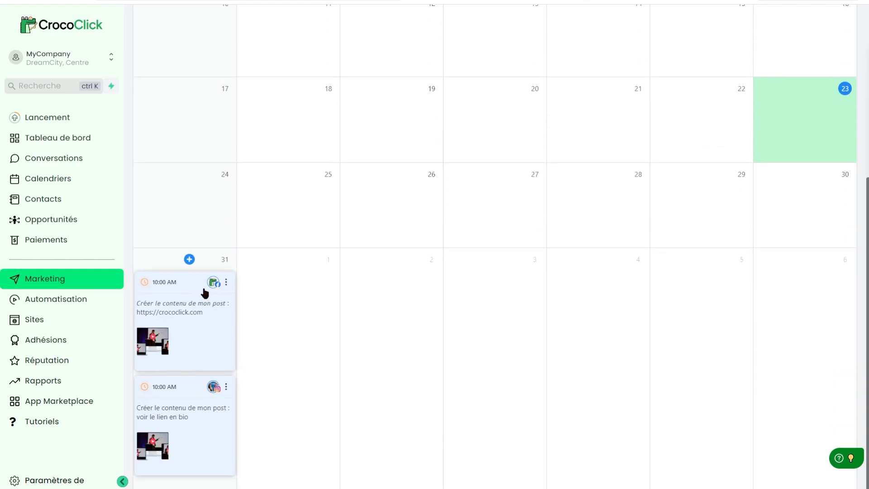
scroll(396, 258, up, 4)
scroll(396, 468, up, 1)
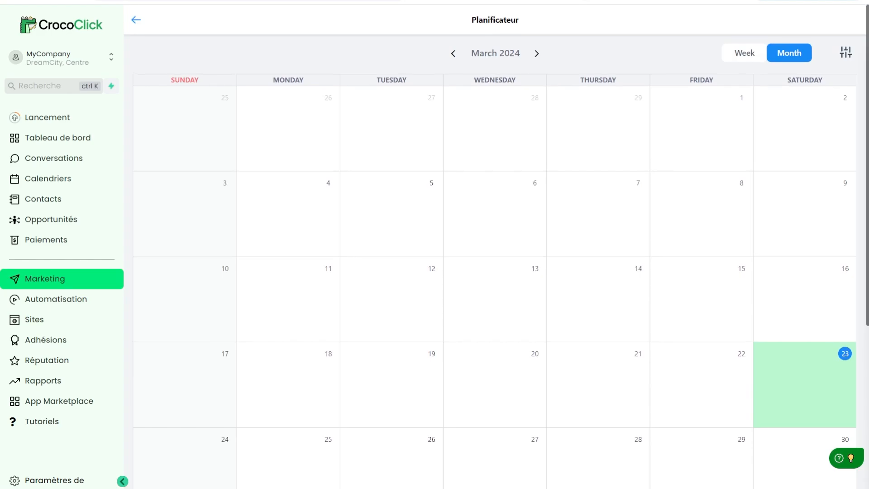
scroll(396, 467, down, 1)
scroll(396, 467, up, 1)
- Return to the social planner overview and review the scheduled, recent and approval post lists
click(134, 21)
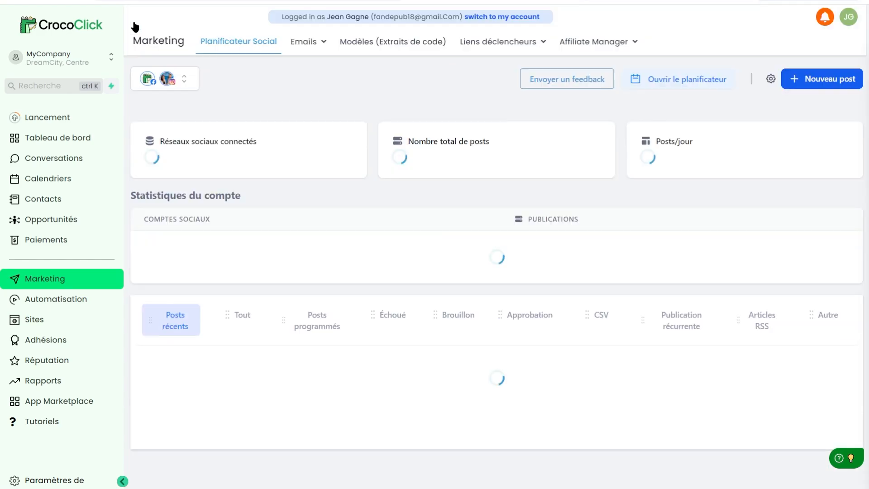
scroll(358, 439, down, 1)
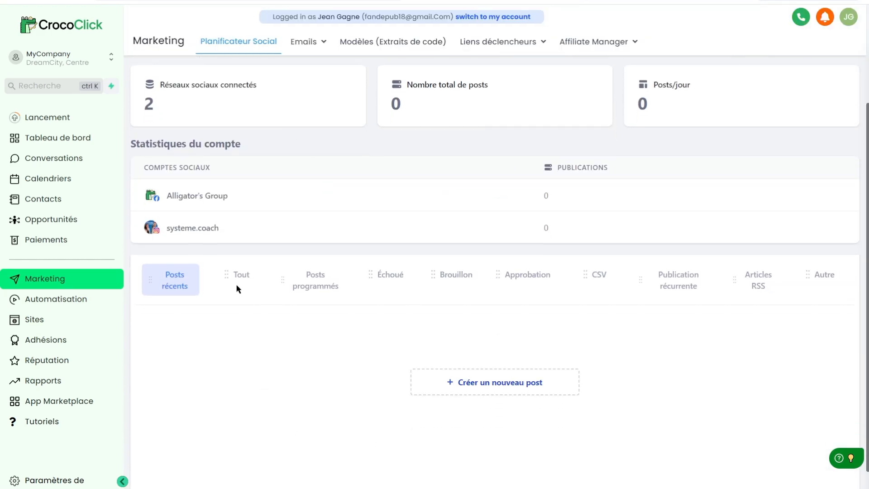
click(307, 292)
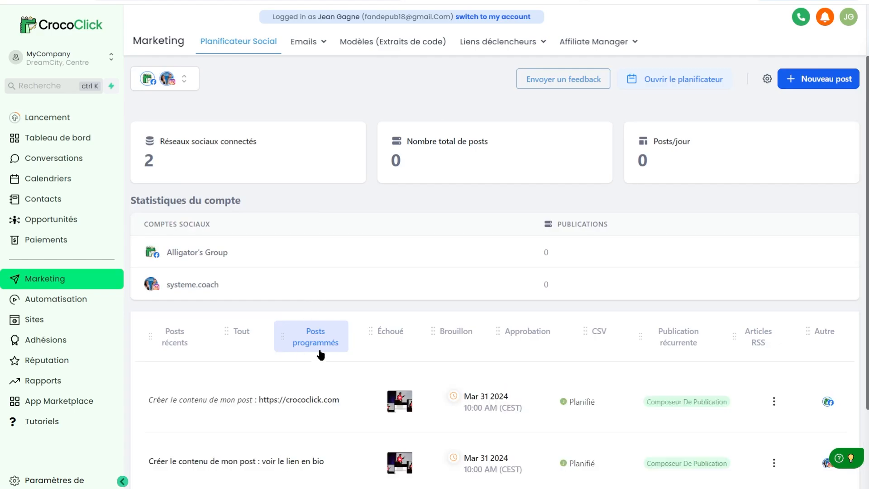
click(180, 351)
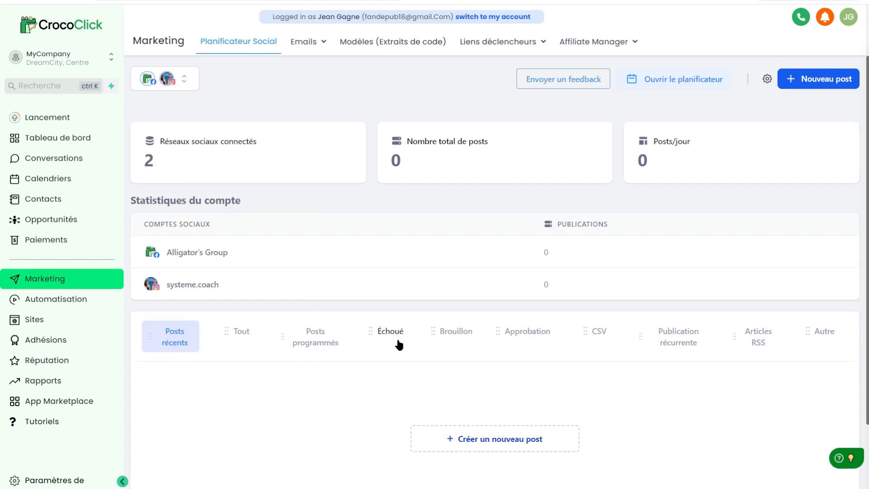
click(520, 342)
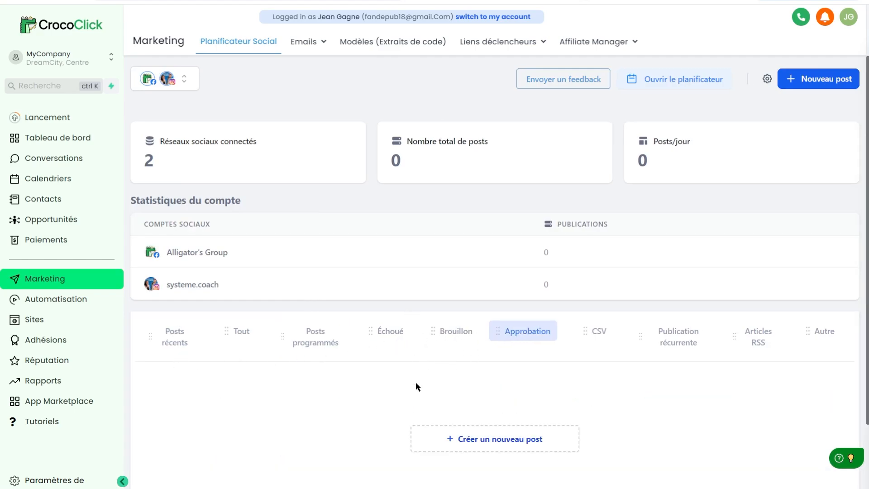